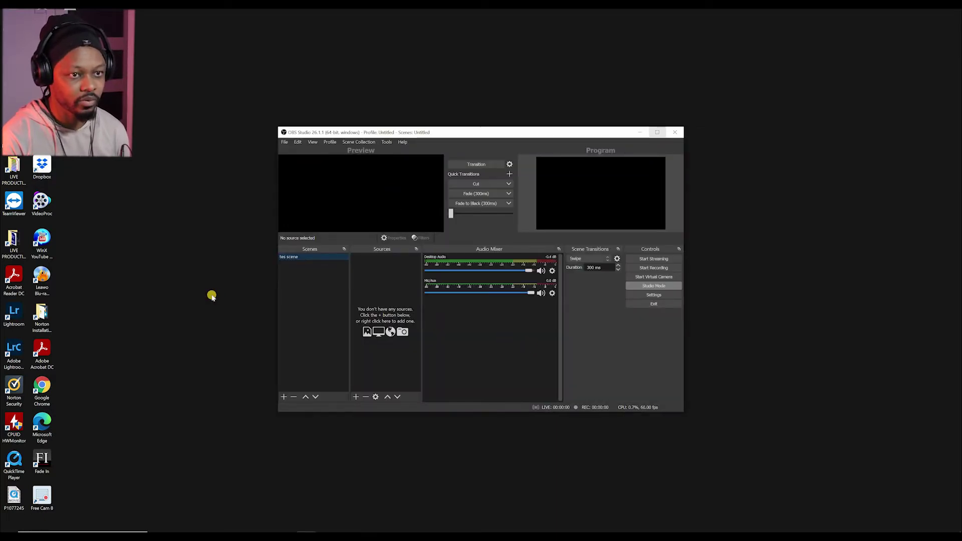
# - Maximize the window and rename the existing scene as PRE SHOW
pyautogui.press('super+Up')
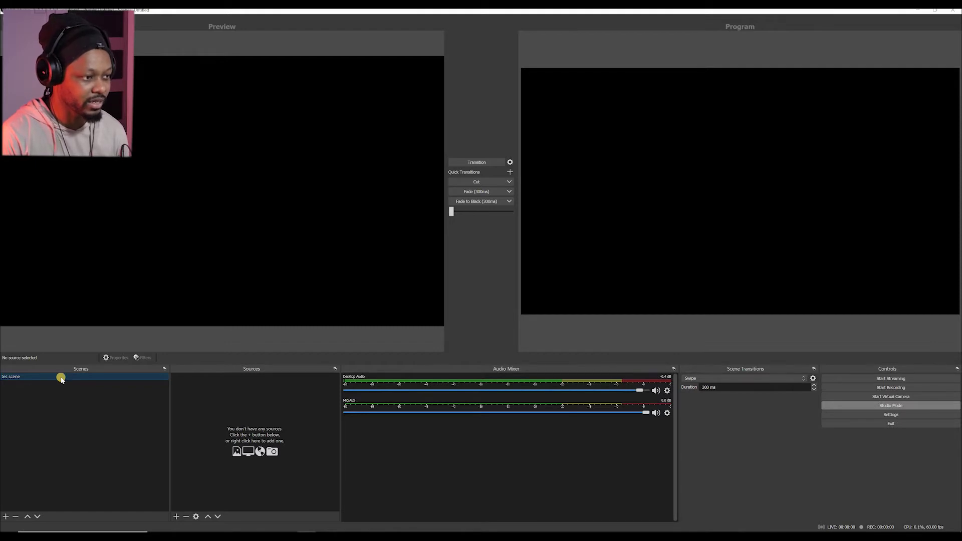
pyautogui.rightClick(20, 379)
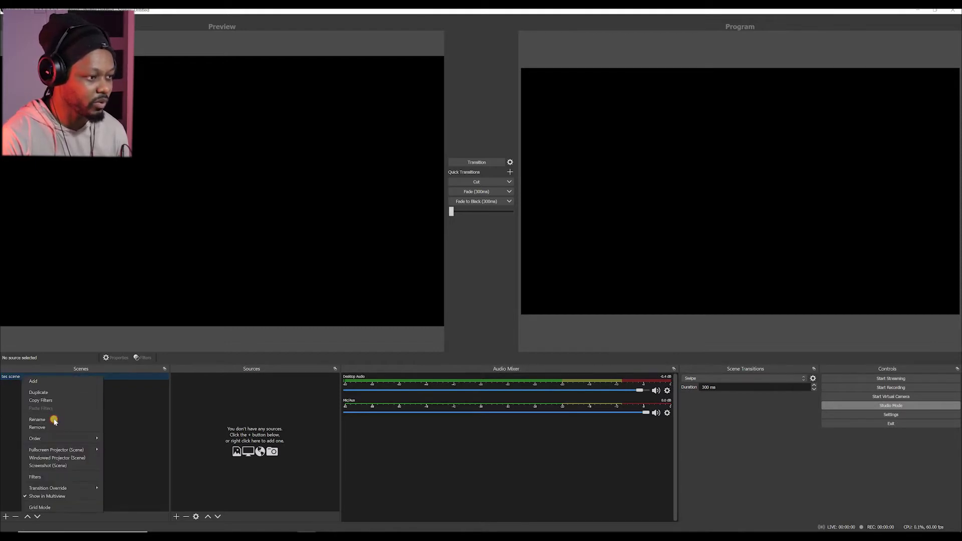
pyautogui.click(54, 420)
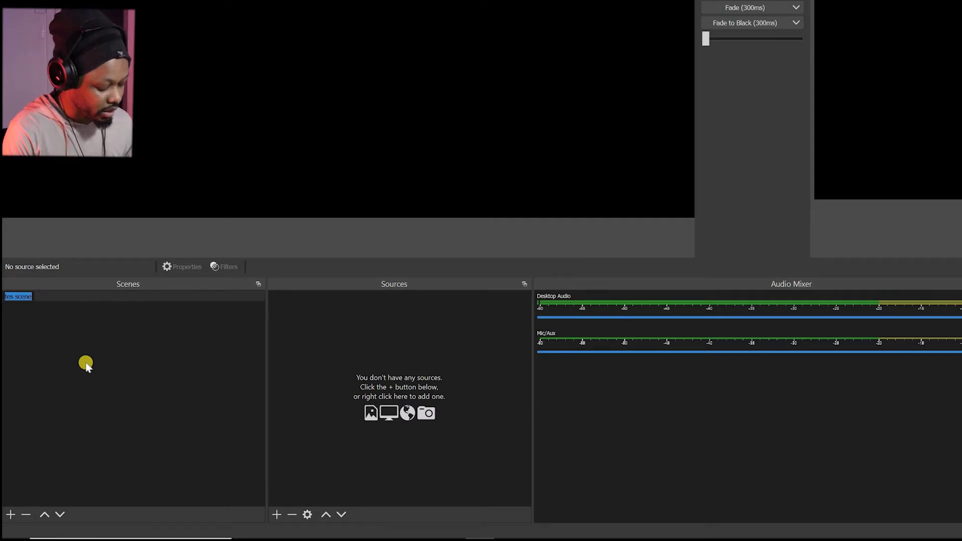
pyautogui.write('PRE')
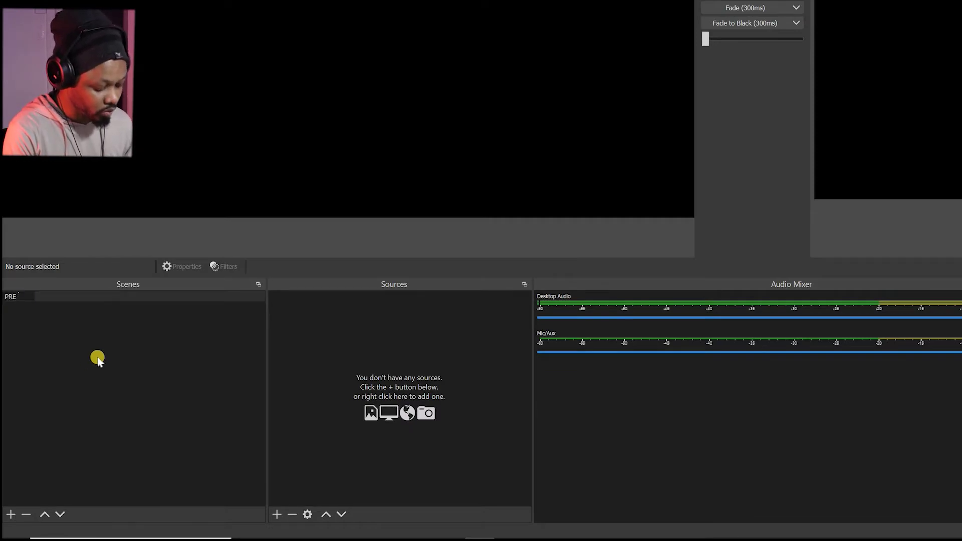
pyautogui.write(' SHOW')
pyautogui.press('Return')
# - Add a new scene named SHOW
pyautogui.press('Tab')
pyautogui.press('space')
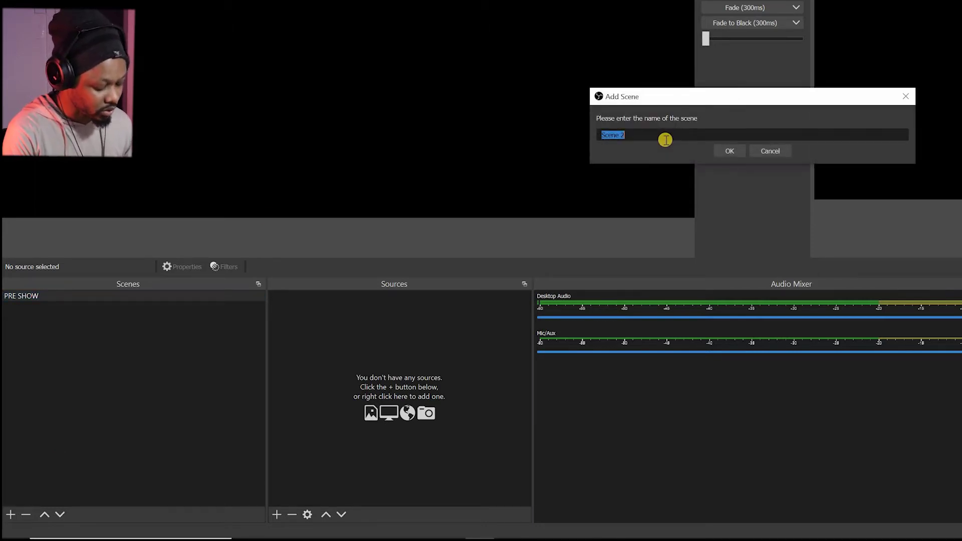
pyautogui.write('SH')
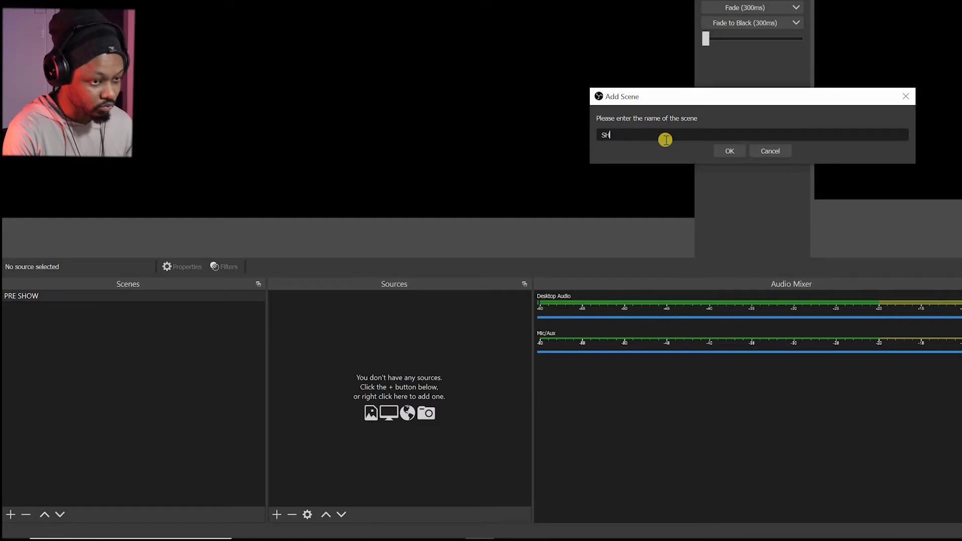
pyautogui.write('OW')
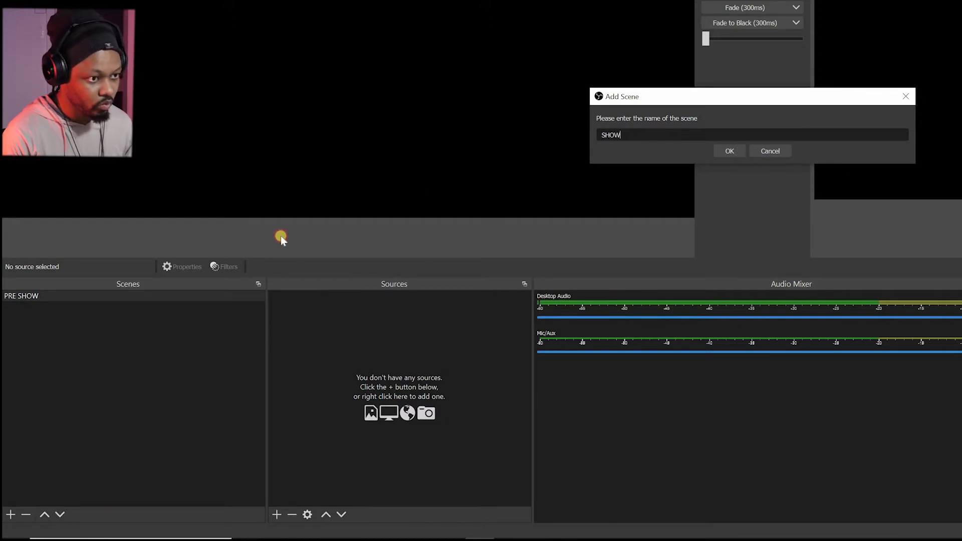
pyautogui.press('Return')
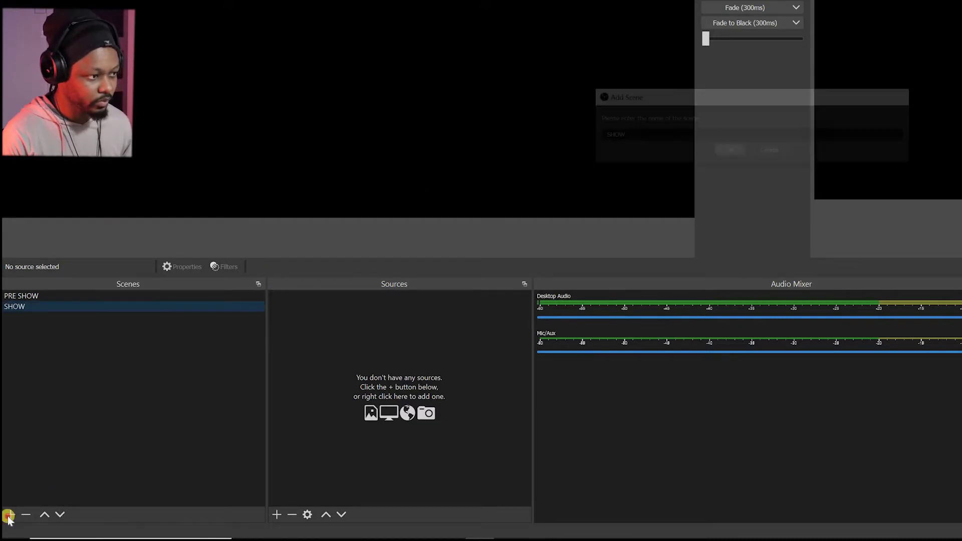
# - Add another scene named AFTER SHOW
pyautogui.press('space')
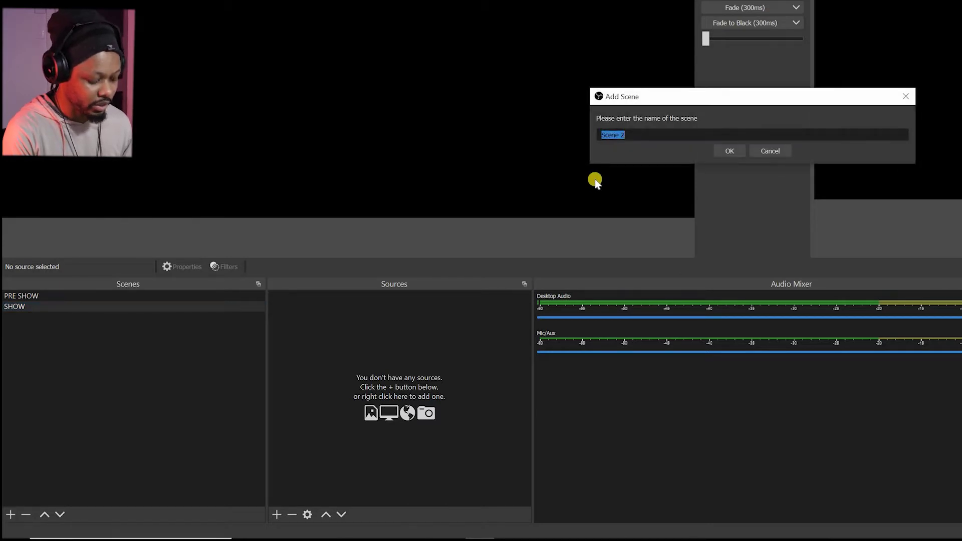
pyautogui.write('AFTER ')
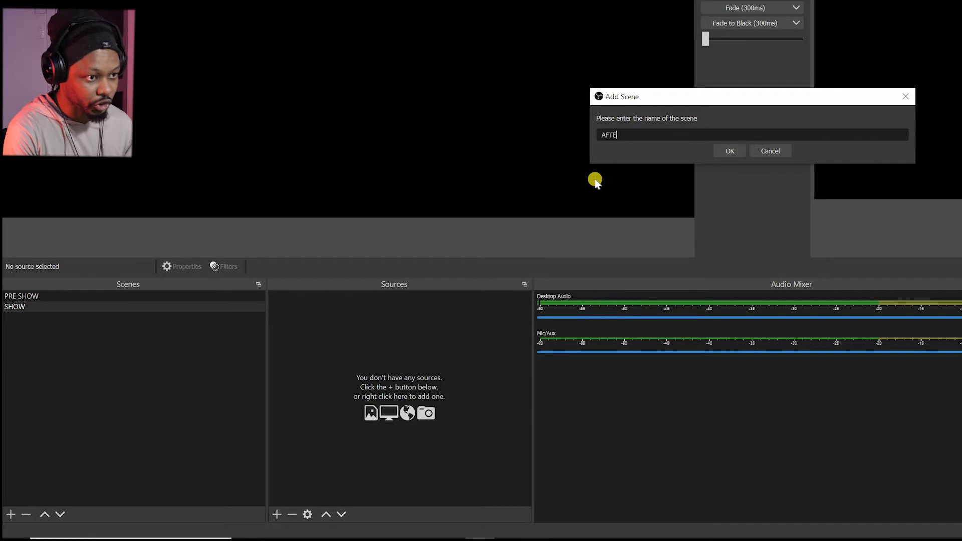
pyautogui.write('SHOW')
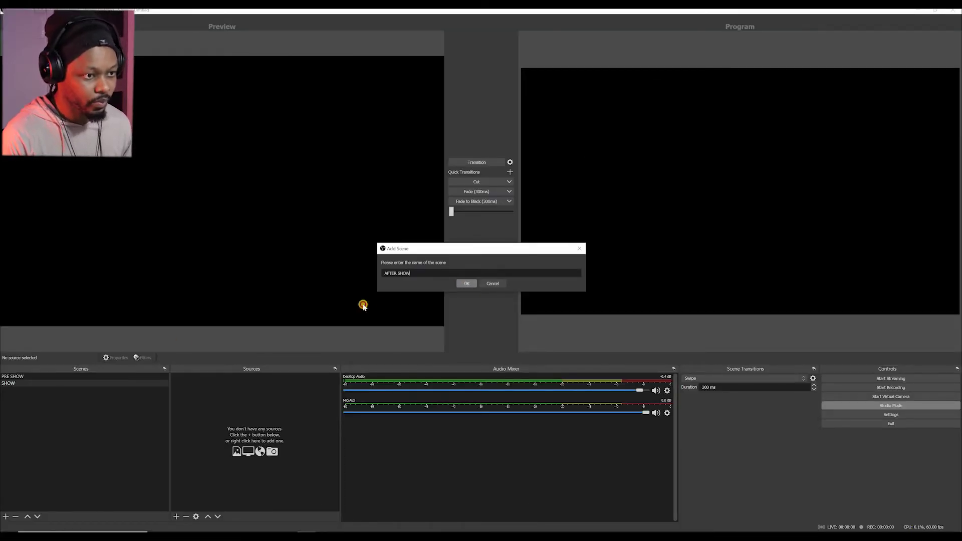
pyautogui.press('Return')
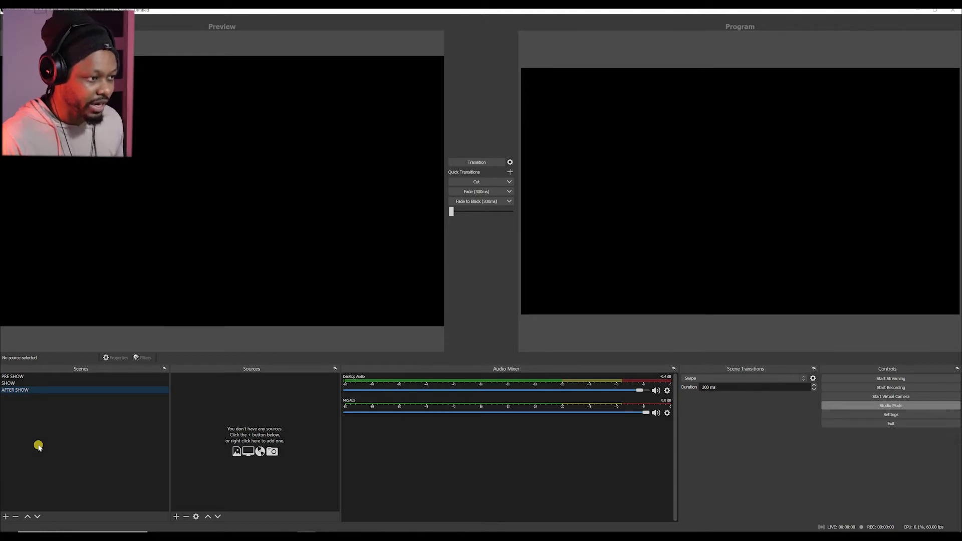
# - Add a new media source named MUSIC to the PRE SHOW scene
pyautogui.click(56, 378)
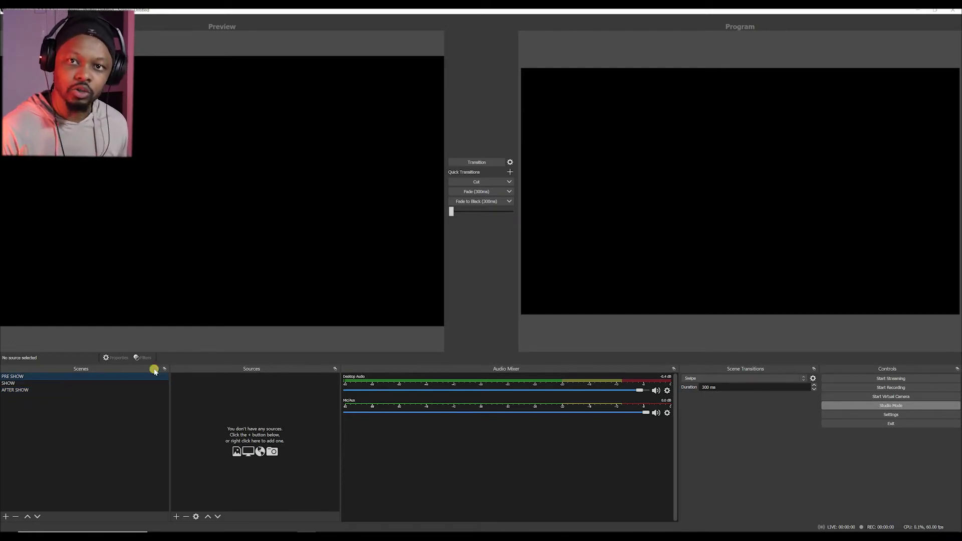
pyautogui.click(176, 516)
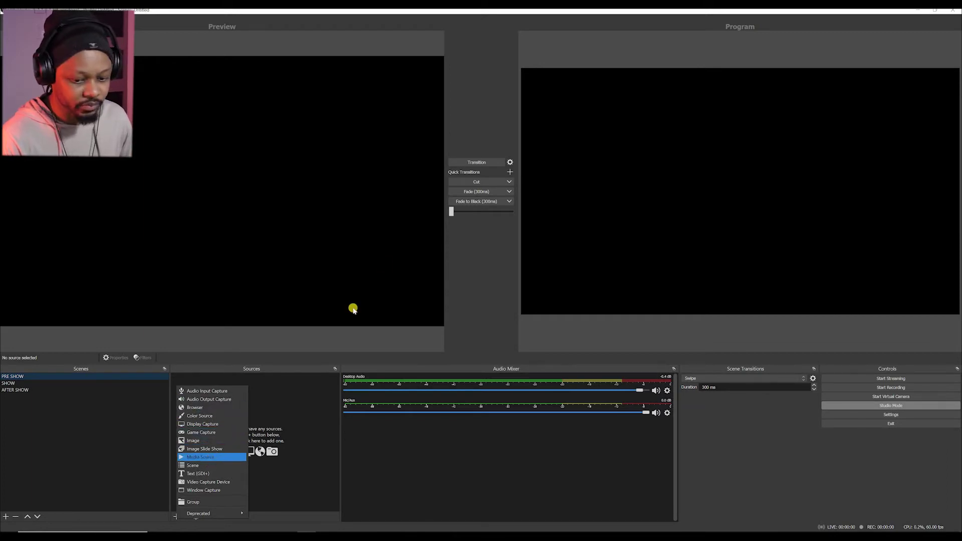
pyautogui.press('Down')
pyautogui.press('Up')
pyautogui.press('Return')
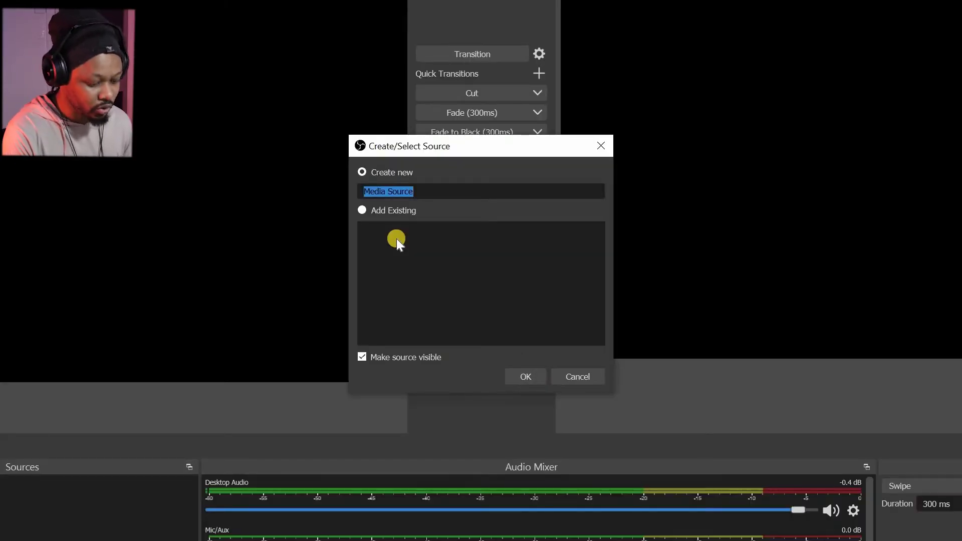
pyautogui.write('MUSIC')
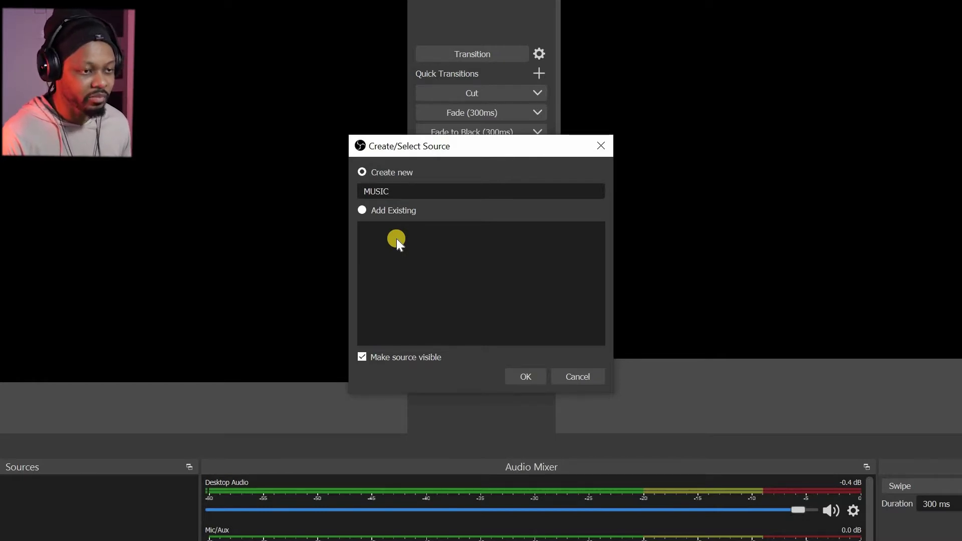
pyautogui.click(508, 377)
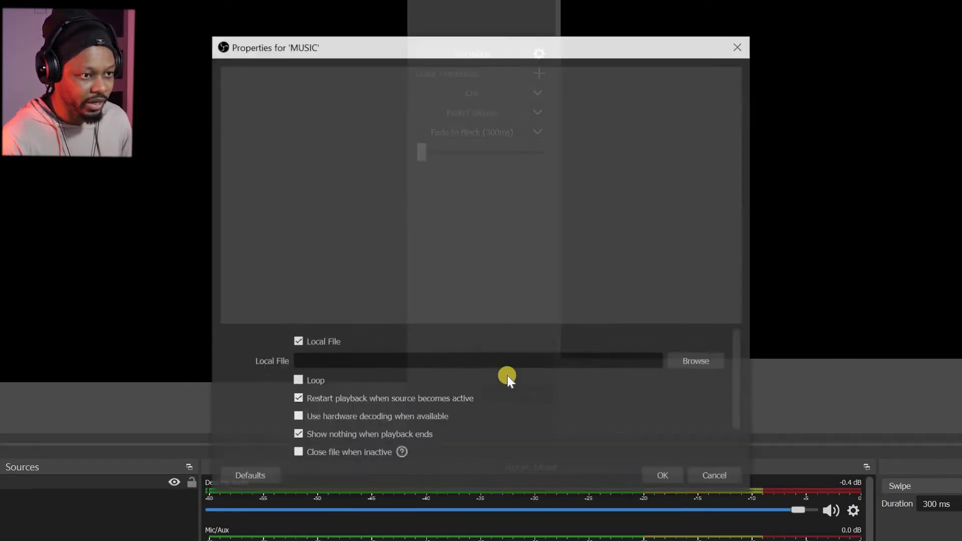
# - Enable looping for the MUSIC source and load the "Where We Wanna Go" track from New folder on the Desktop
pyautogui.click(296, 380)
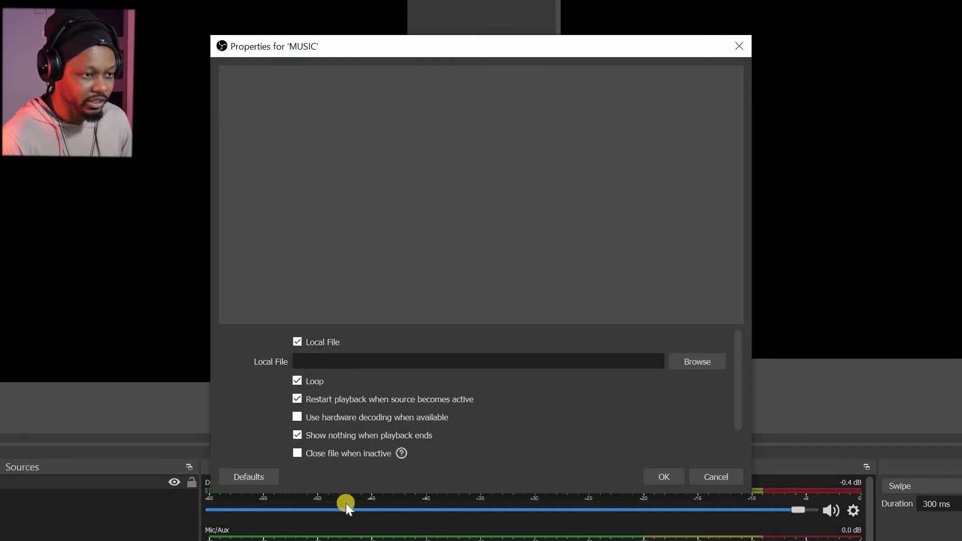
pyautogui.doubleClick(381, 420)
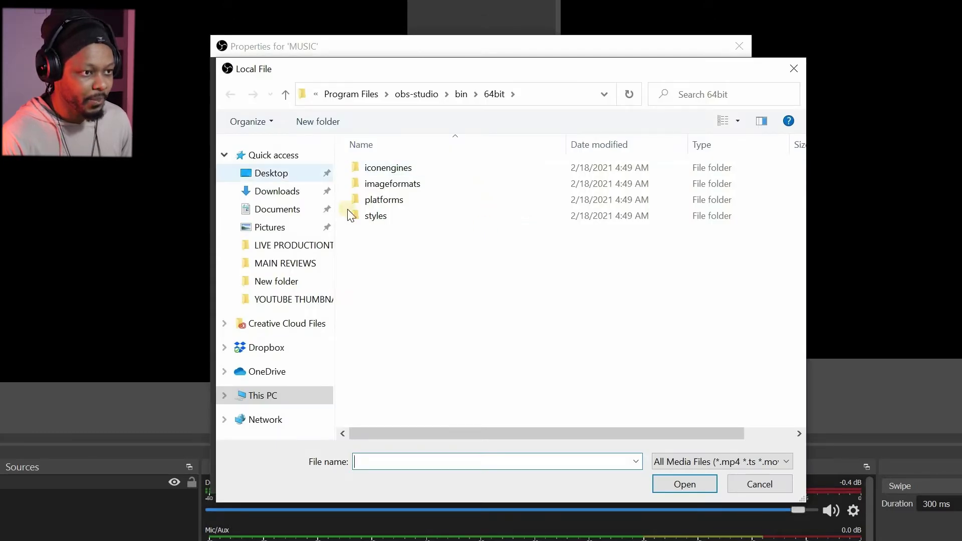
pyautogui.click(279, 192)
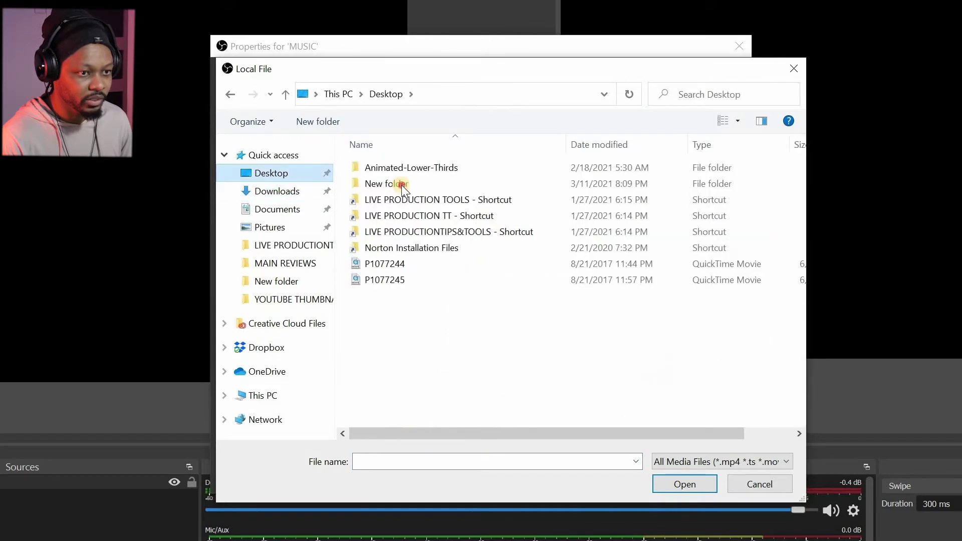
pyautogui.click(685, 484)
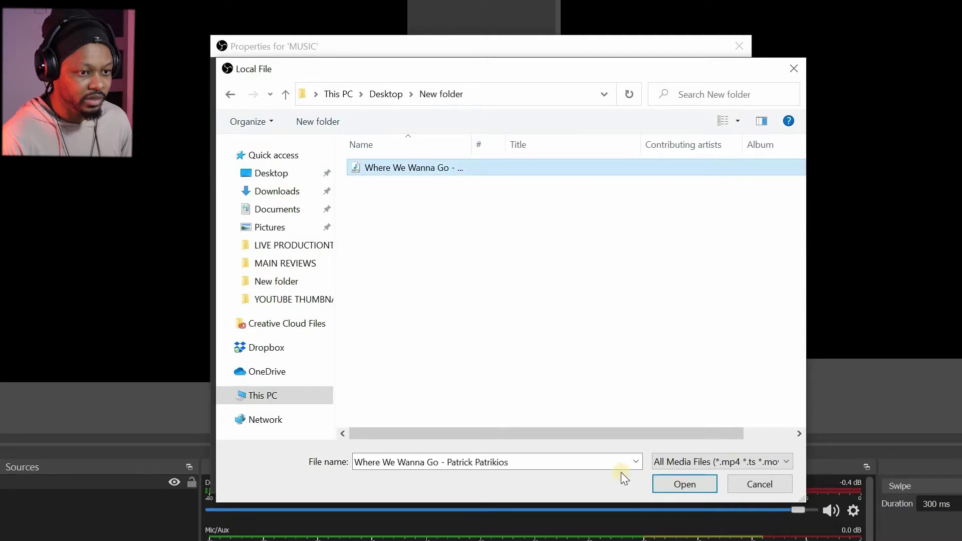
pyautogui.click(655, 481)
pyautogui.click(664, 477)
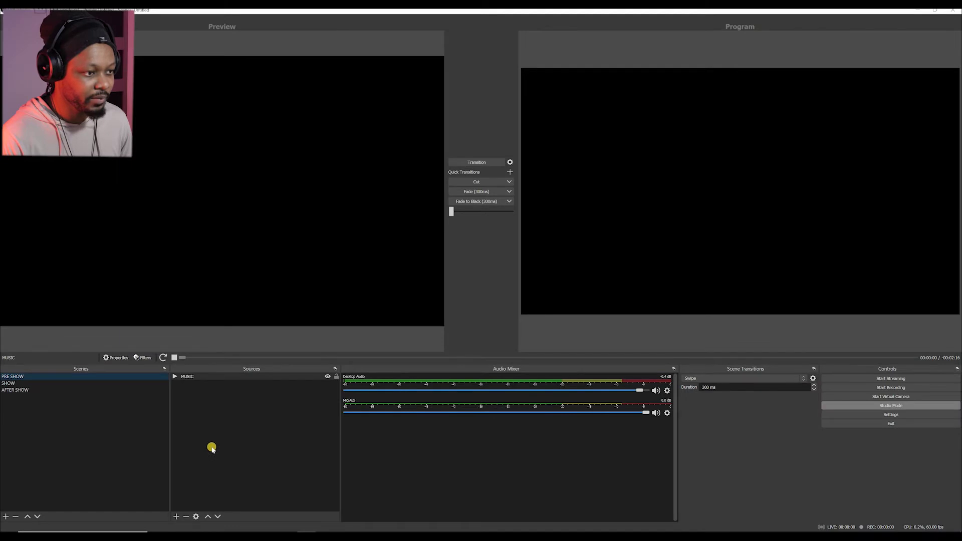
# - Add a new image source named PRESHOW IMAGE to the PRE SHOW scene
pyautogui.click(206, 437)
pyautogui.doubleClick(213, 392)
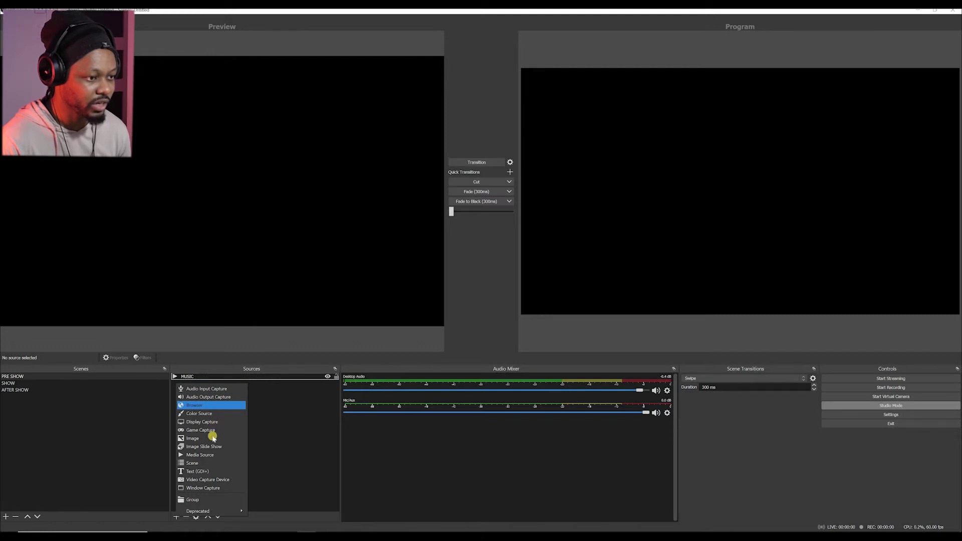
pyautogui.press('Down')
pyautogui.press('Down')
pyautogui.press('Down')
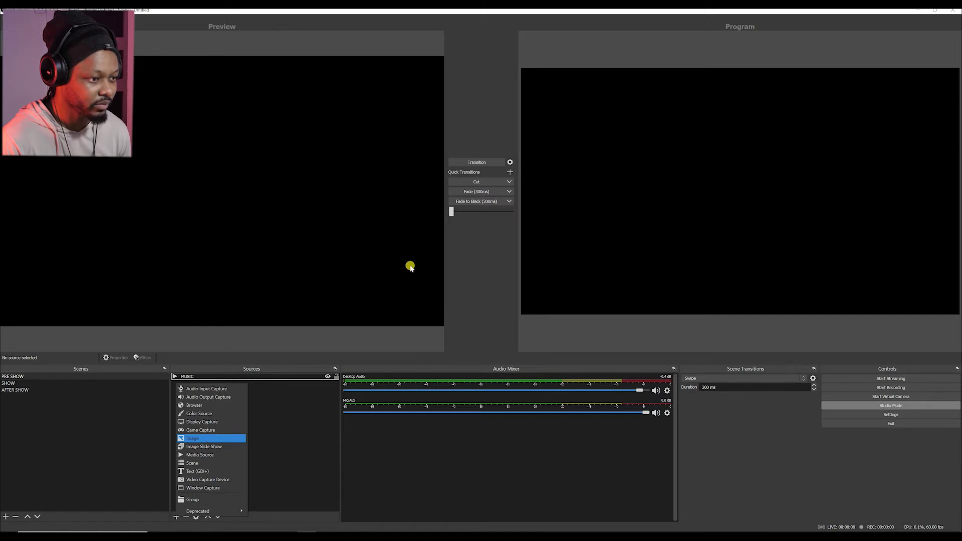
pyautogui.press('Return')
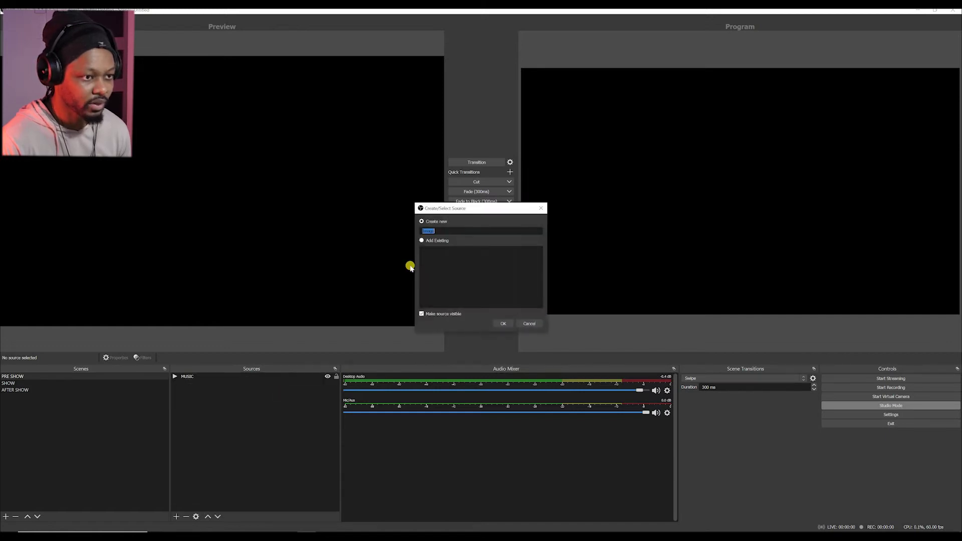
pyautogui.write('PRE')
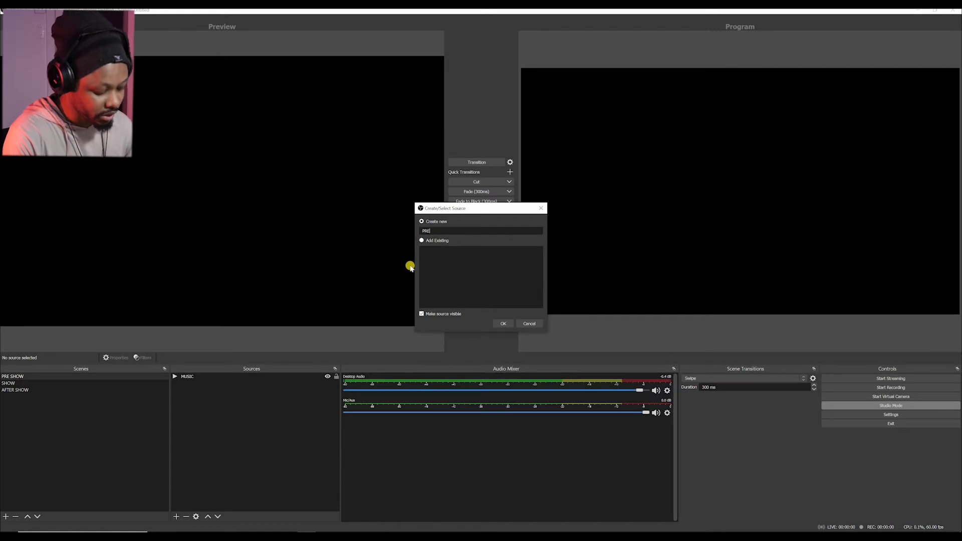
pyautogui.write('SHOW 1')
pyautogui.write('MAGE')
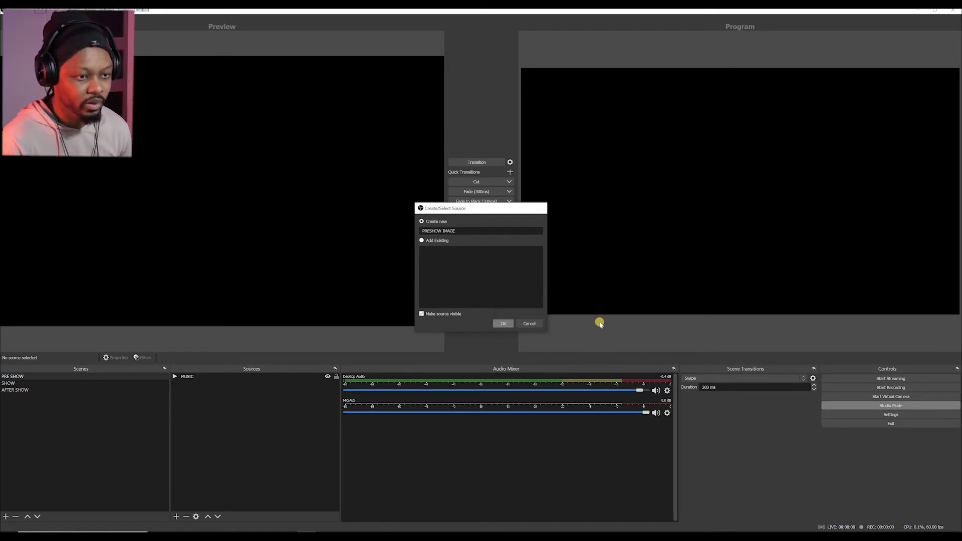
pyautogui.press('Return')
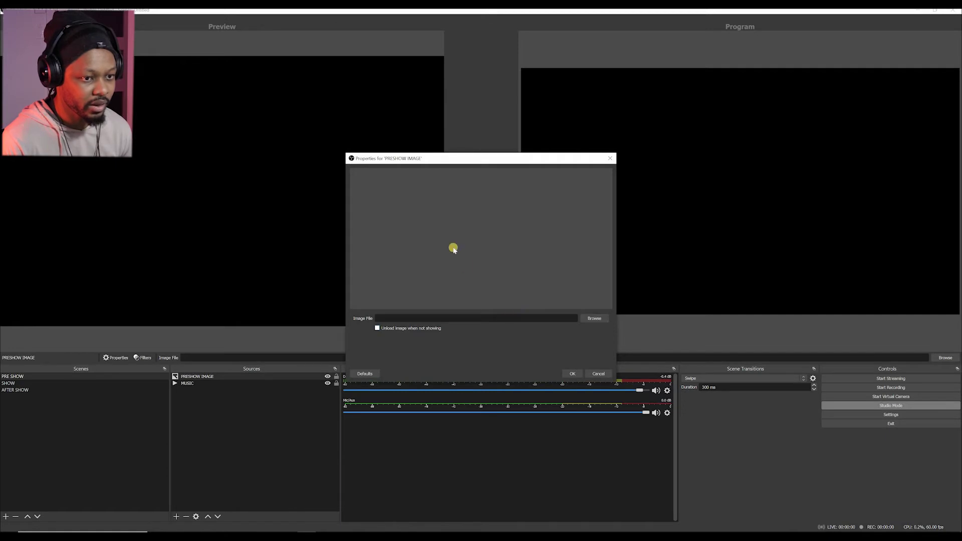
# - Load welcome (2).png from New folder on the Desktop as the PRESHOW IMAGE picture and accept the properties
pyautogui.press('space')
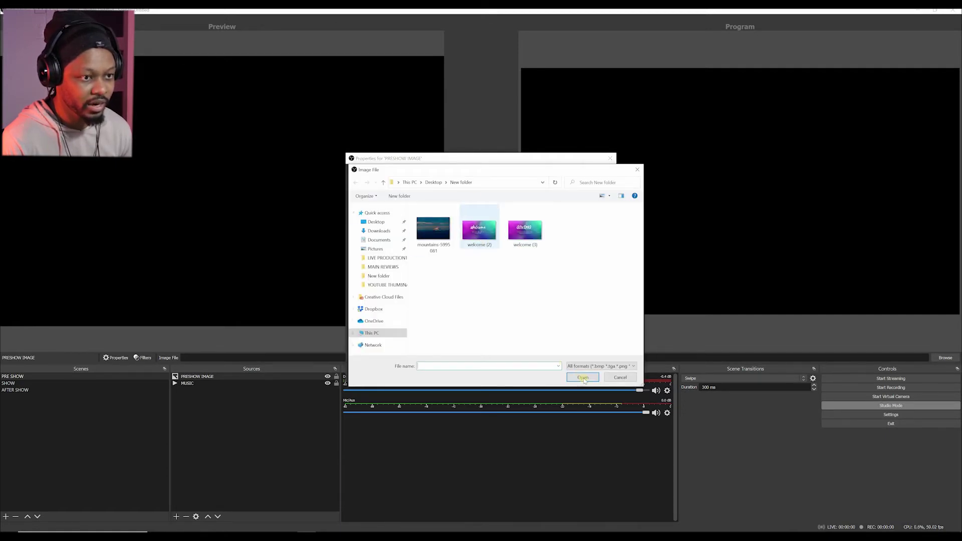
pyautogui.press('space')
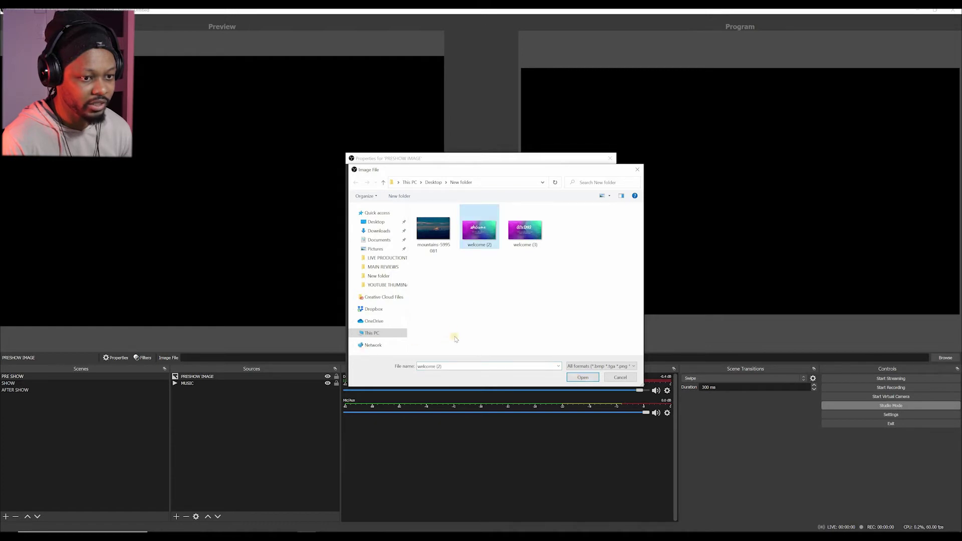
pyautogui.press('Return')
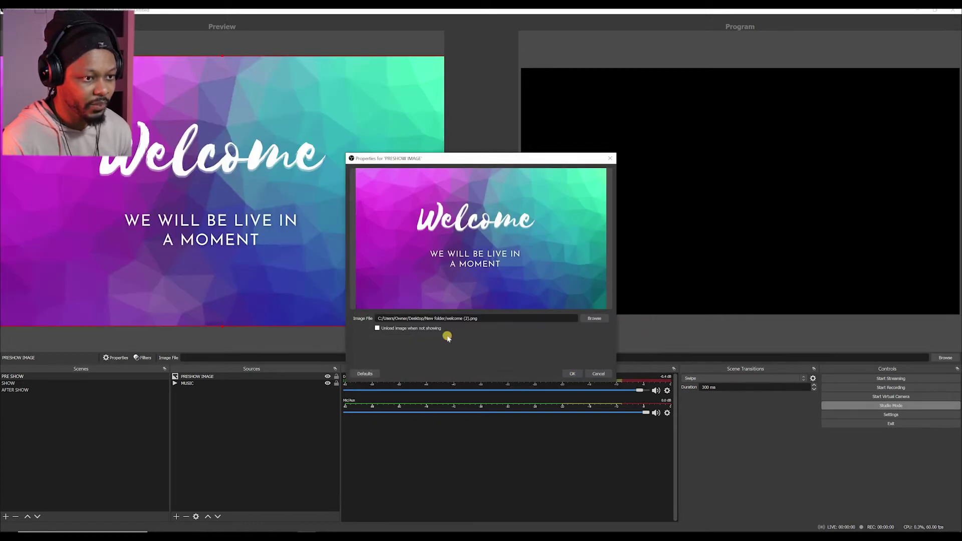
pyautogui.press('Return')
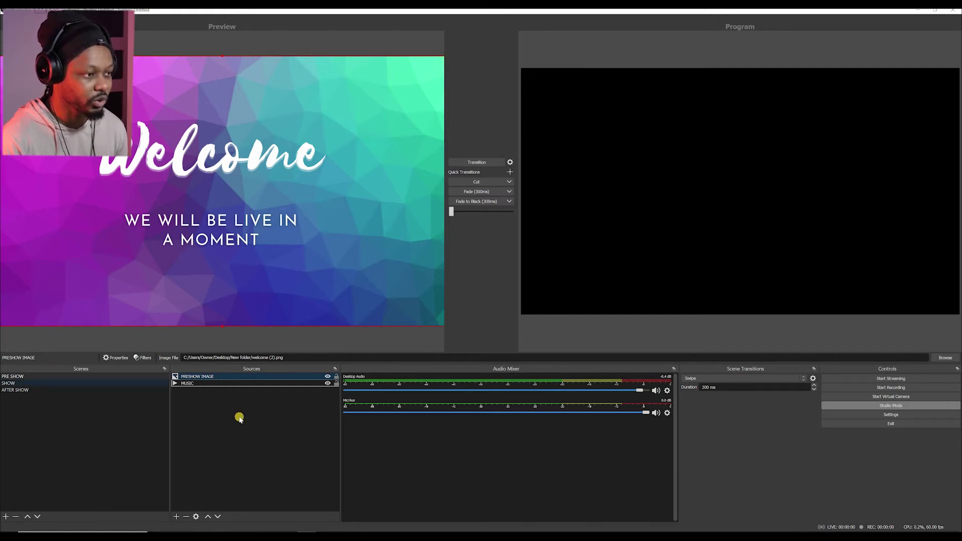
# - Add a new video capture device source named MAIN CAMERA to the SHOW scene
pyautogui.press('Down')
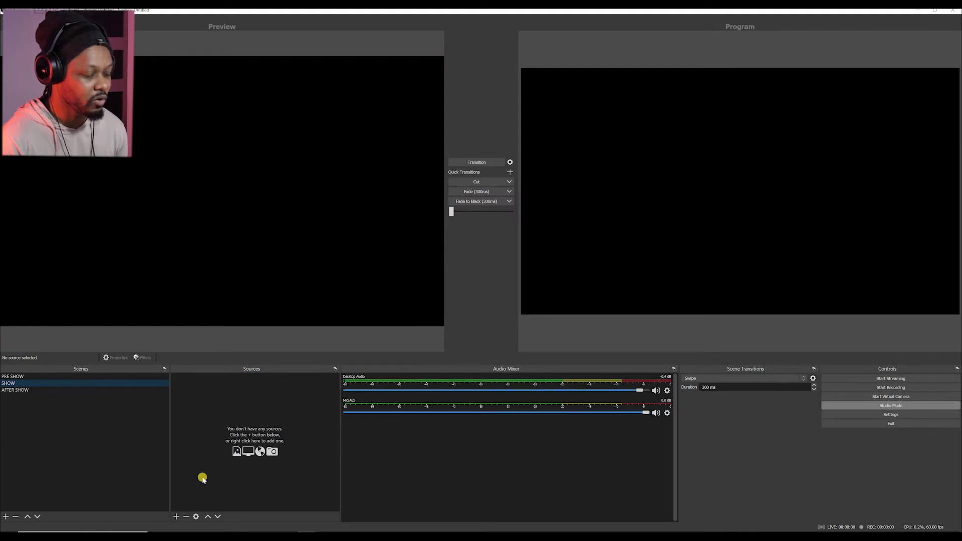
pyautogui.rightClick(233, 389)
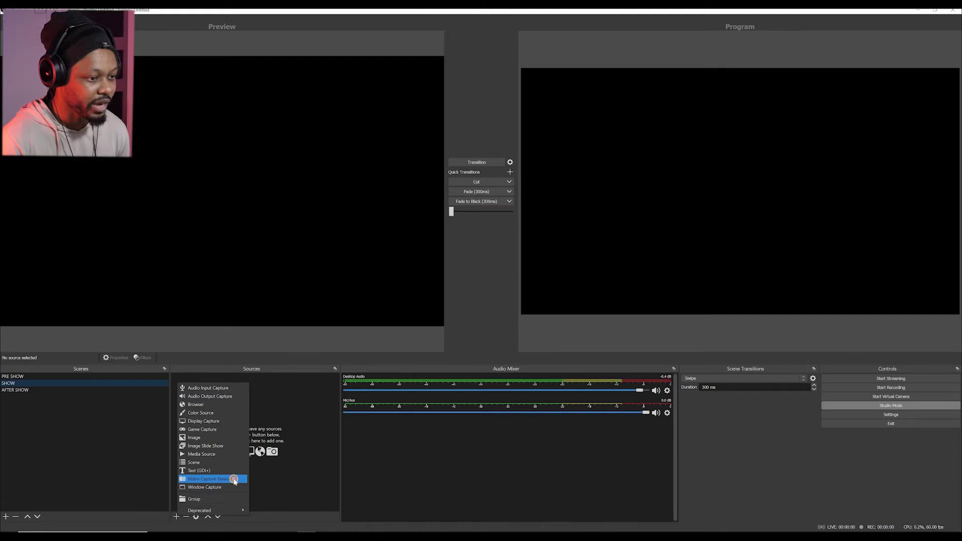
pyautogui.click(241, 455)
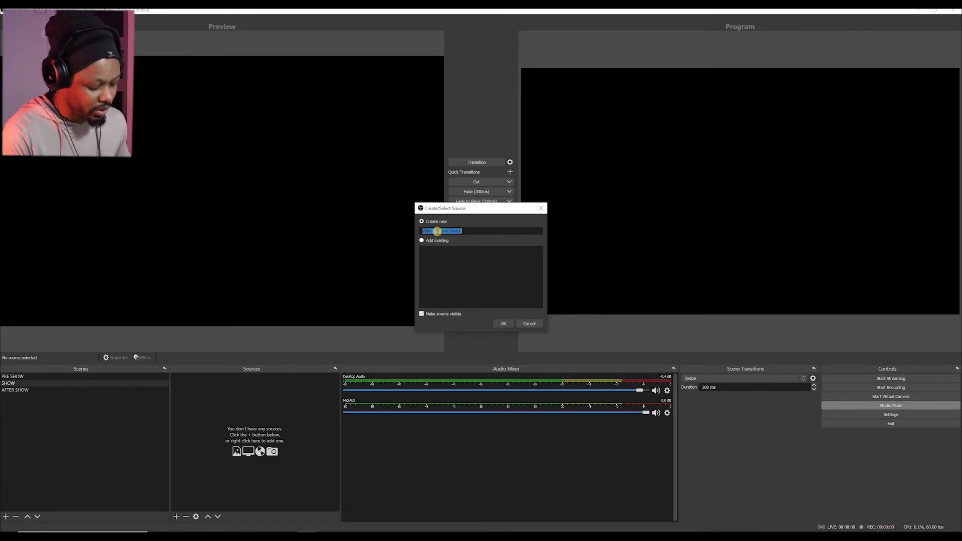
pyautogui.write('MAI')
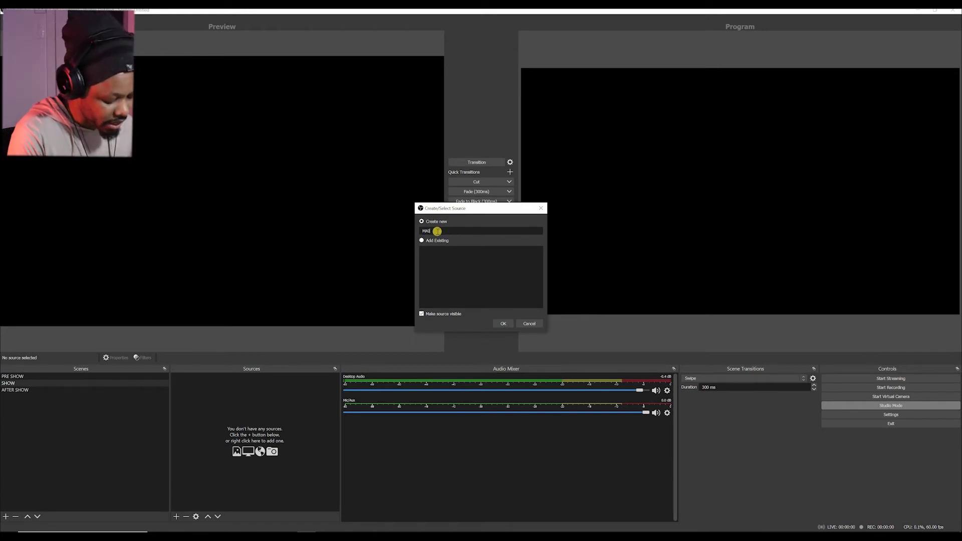
pyautogui.write('N TIMER')
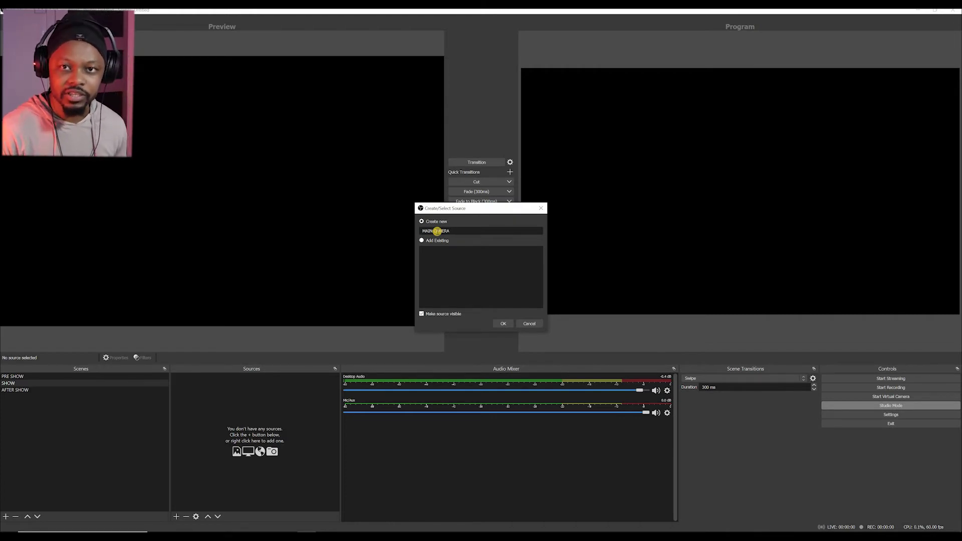
pyautogui.click(502, 323)
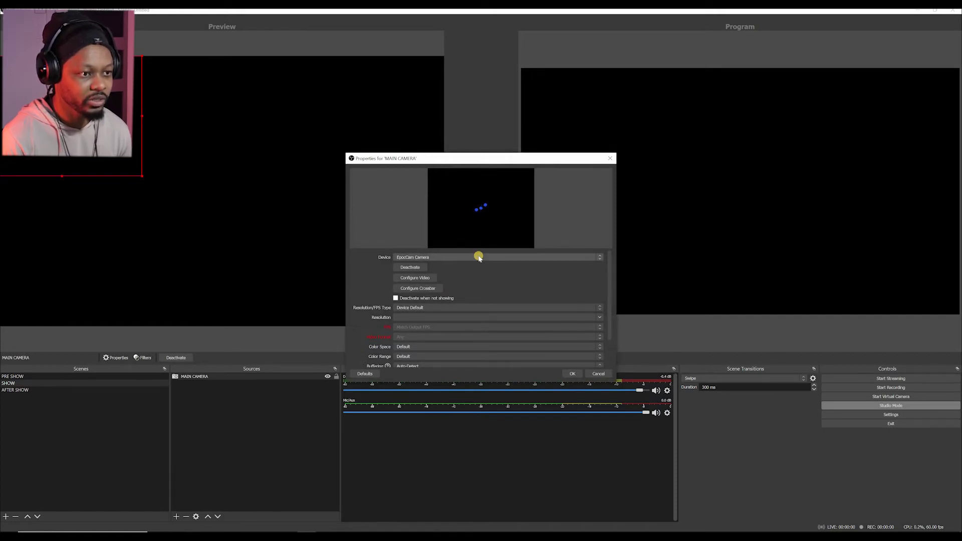
# - Set the MAIN CAMERA device to LUMIX Webcam Software and accept the properties
pyautogui.click(478, 257)
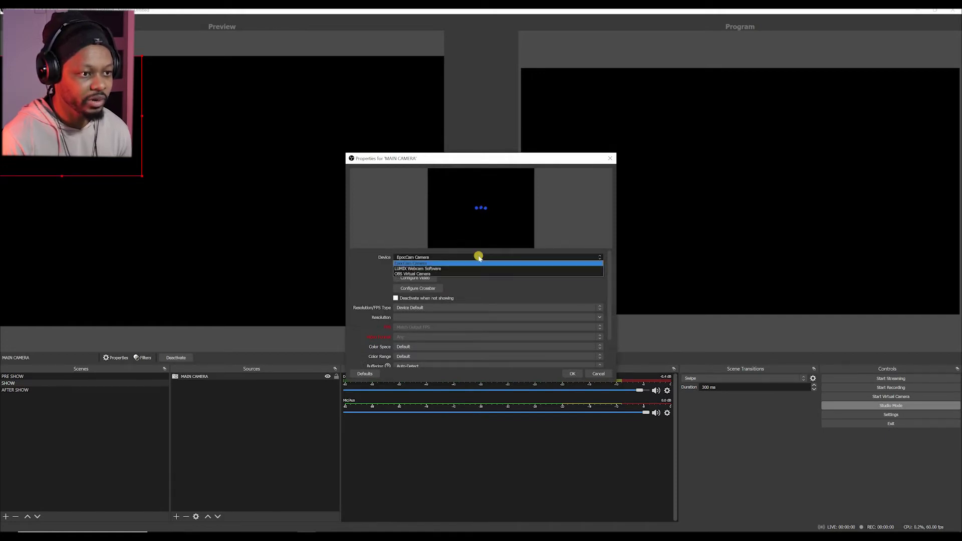
pyautogui.click(454, 269)
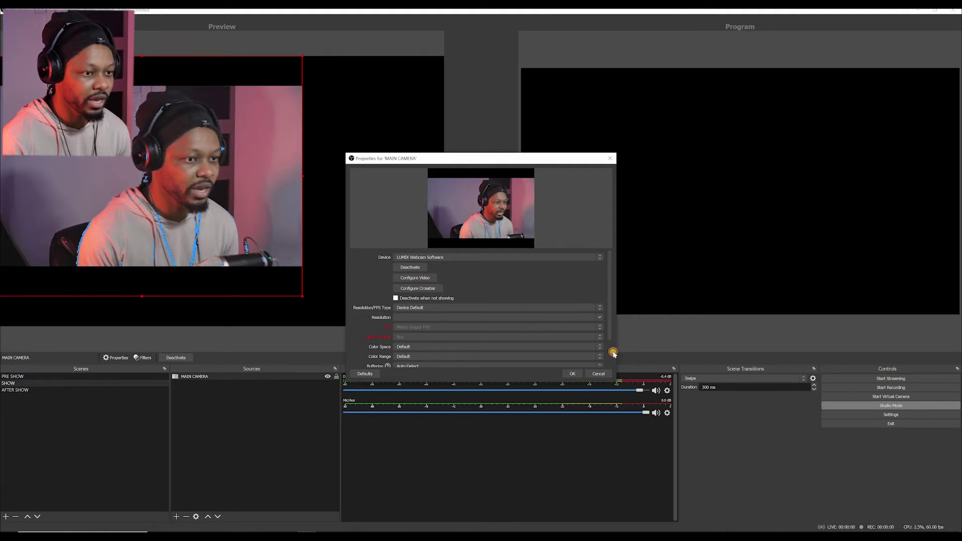
pyautogui.scroll(-2, 355, 328)
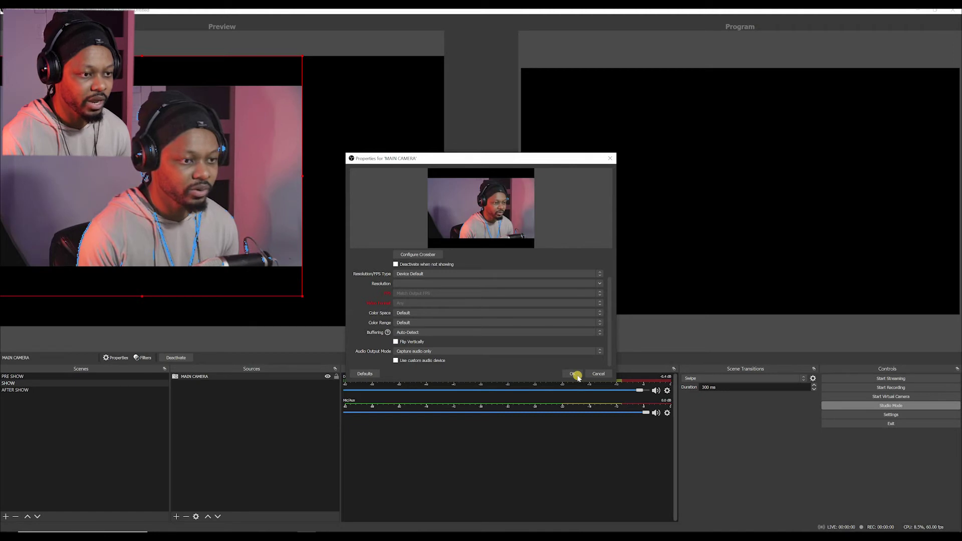
pyautogui.click(574, 374)
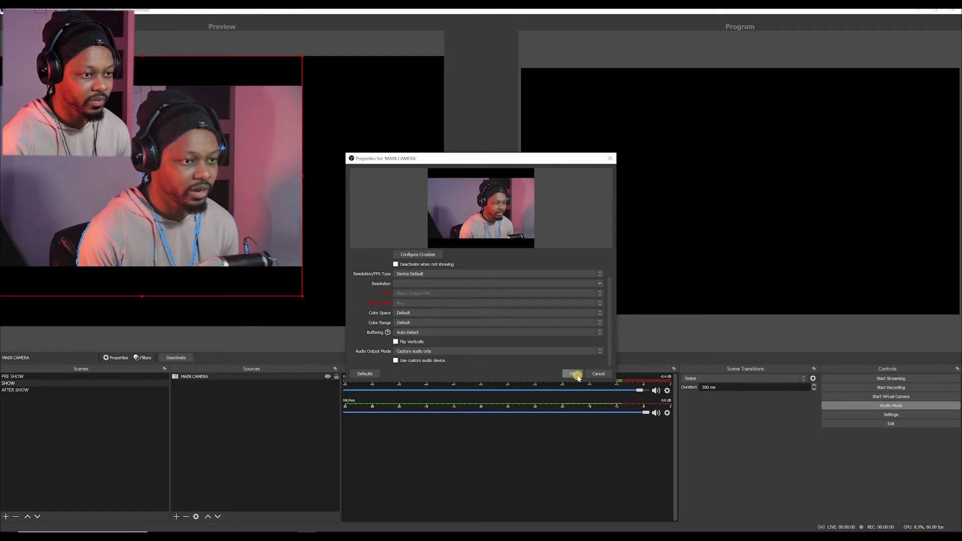
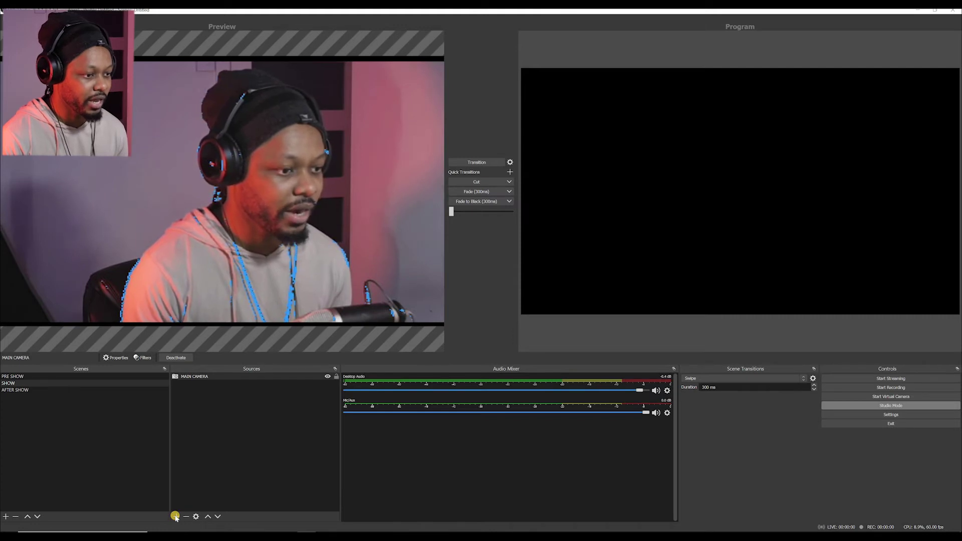
# - Add a new audio input capture source named AUDIO USB to the SHOW scene
pyautogui.click(176, 517)
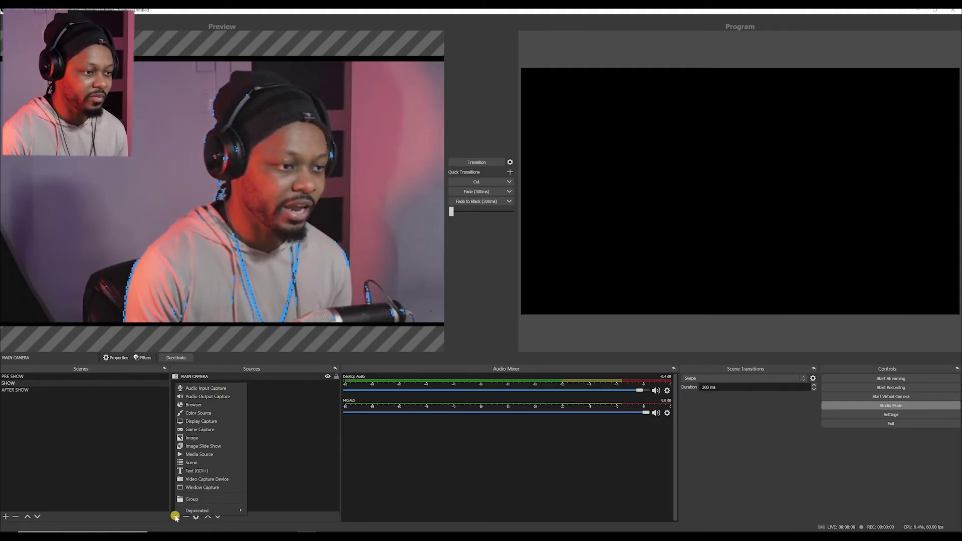
pyautogui.click(233, 387)
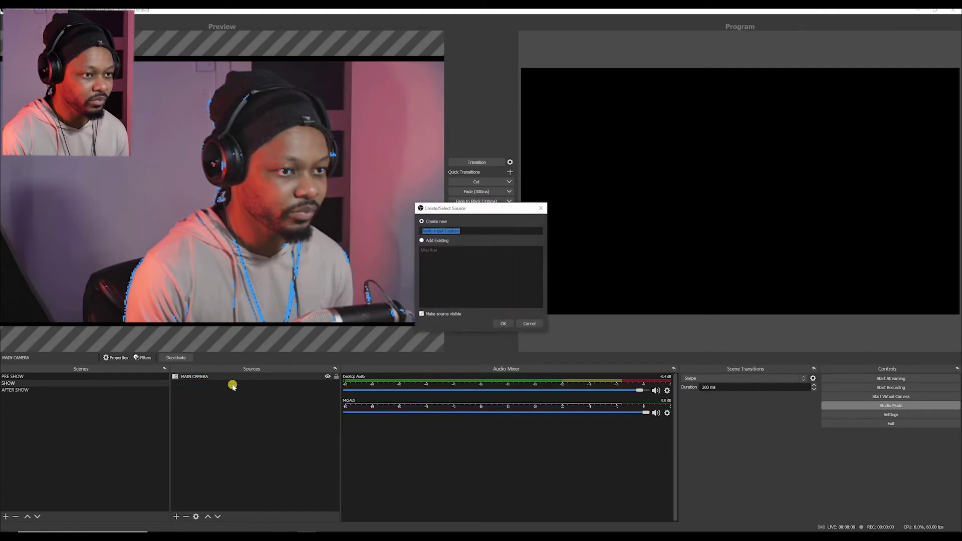
pyautogui.write('AU')
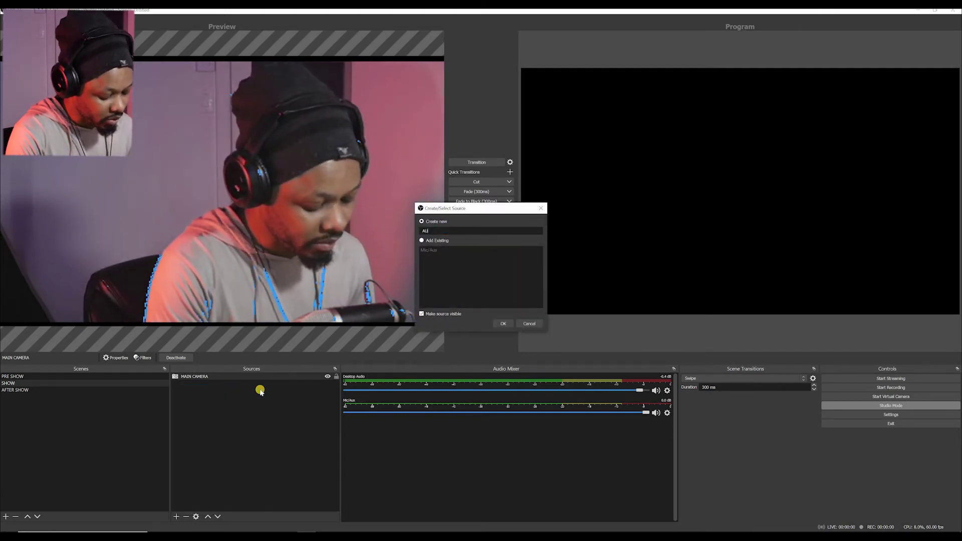
pyautogui.write('DIO')
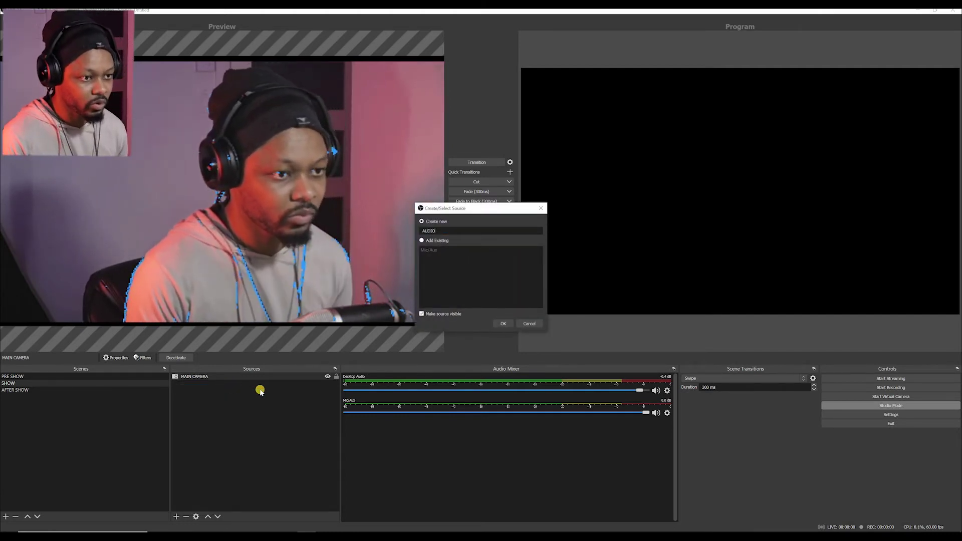
pyautogui.write(' USB')
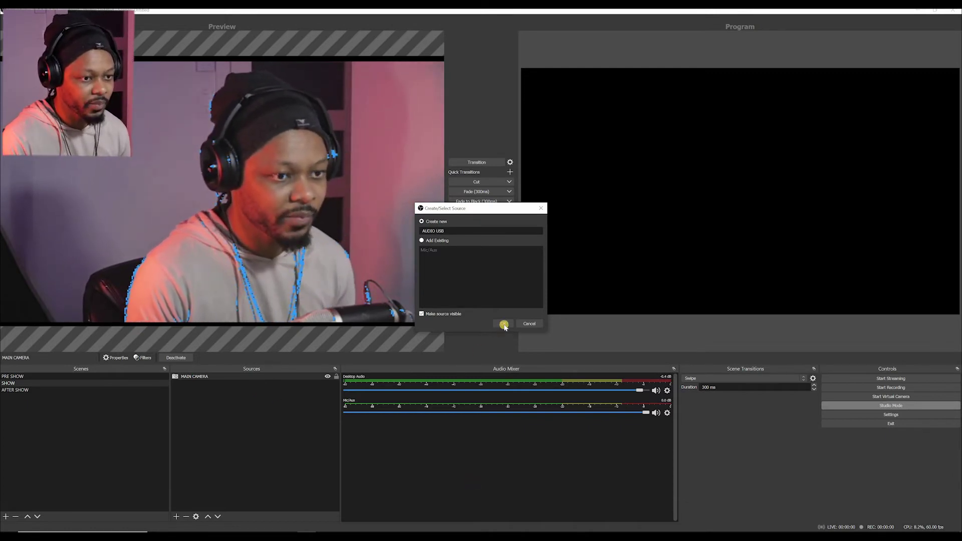
pyautogui.click(504, 325)
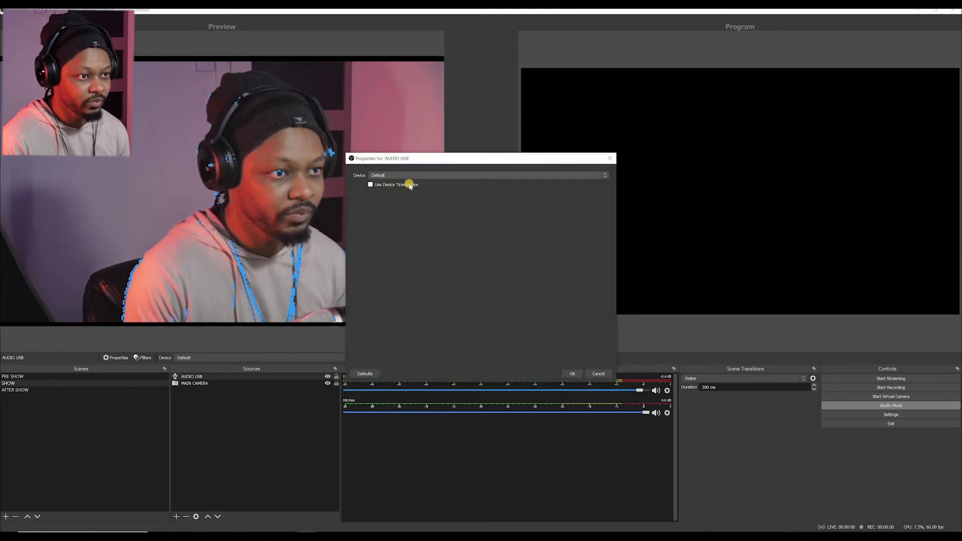
# - Set the AUDIO USB device to Line 1/2 (M-Audio Producer) and accept the properties
pyautogui.click(407, 175)
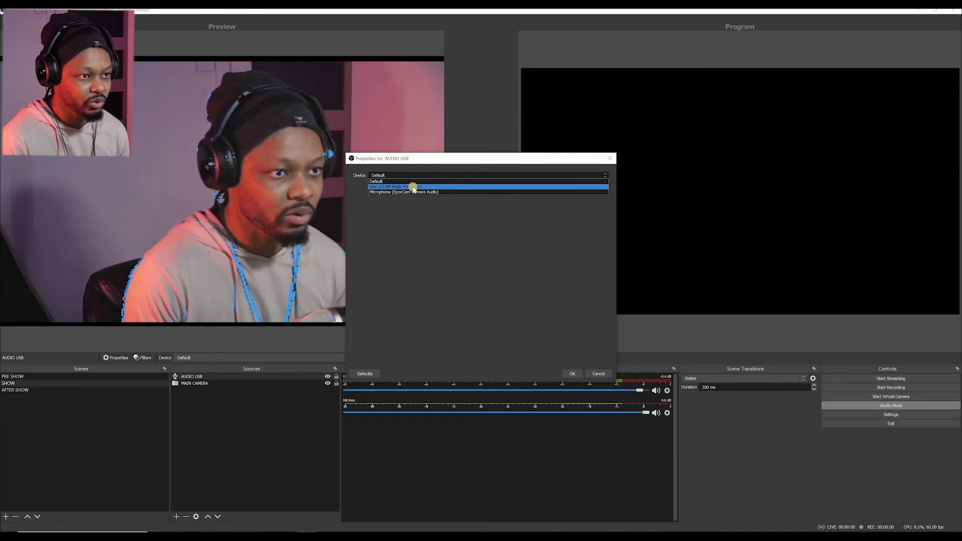
pyautogui.click(413, 188)
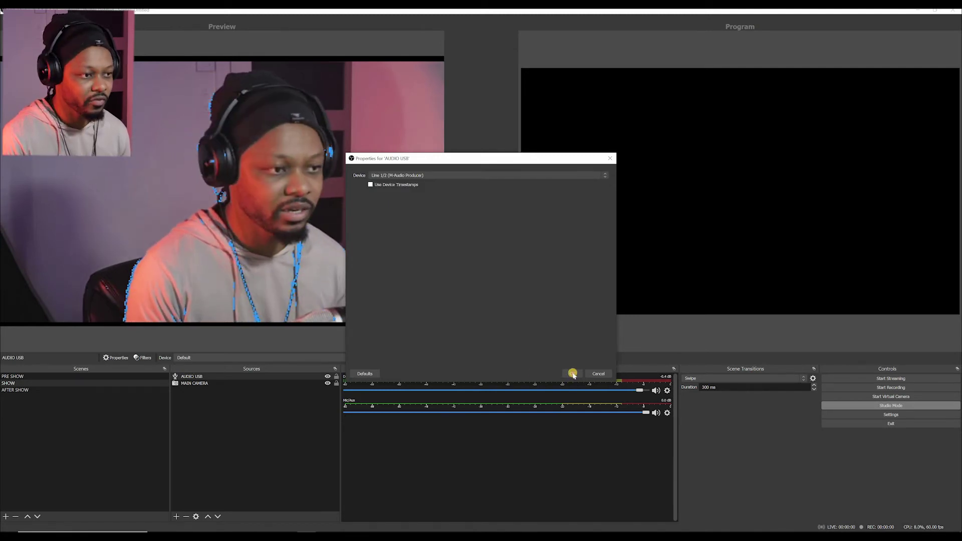
pyautogui.press('Return')
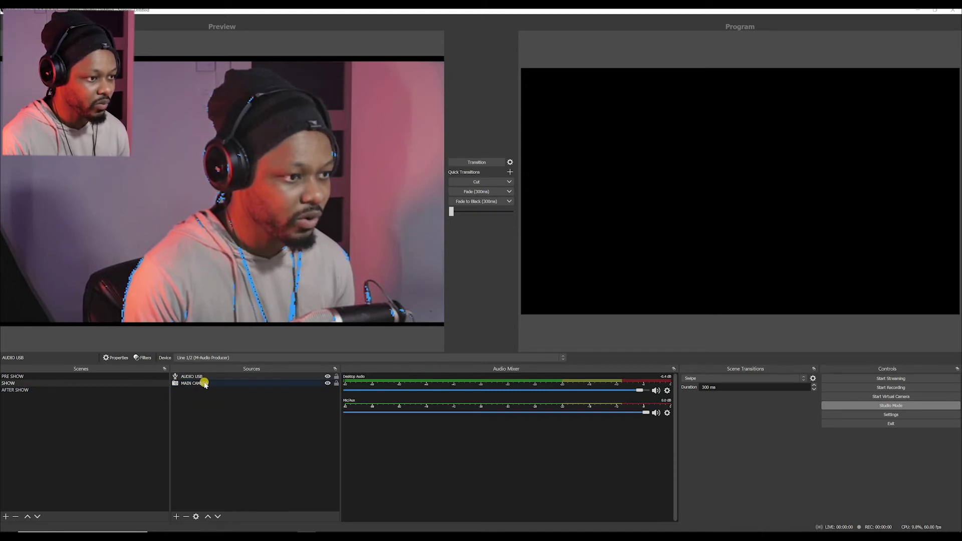
# - Add a new media source named AFTER SHOW MUSIC to the AFTER SHOW scene
pyautogui.click(26, 391)
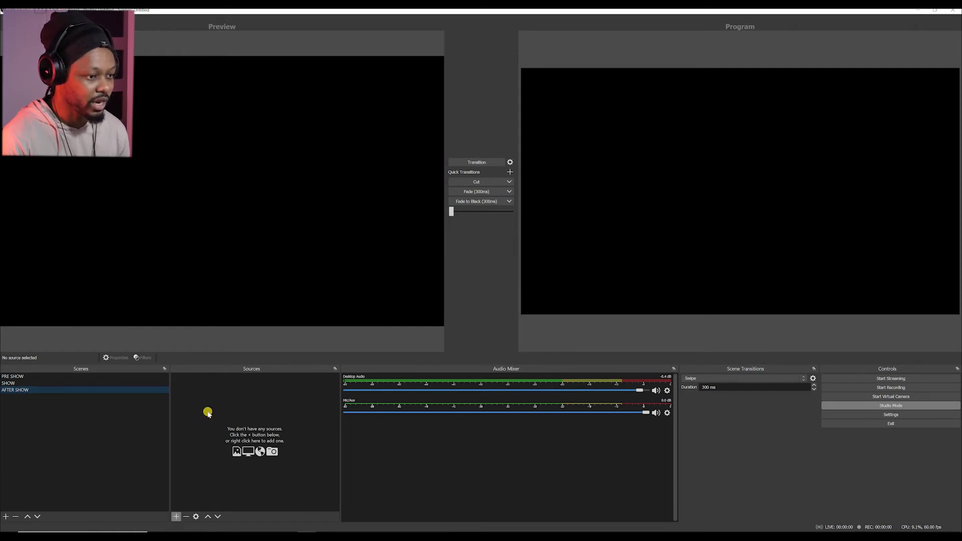
pyautogui.click(175, 517)
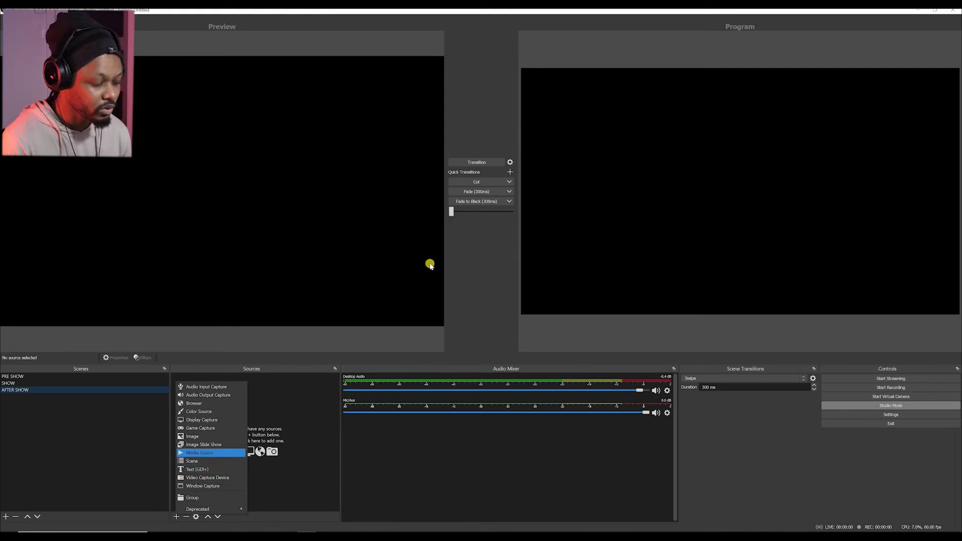
pyautogui.press('Return')
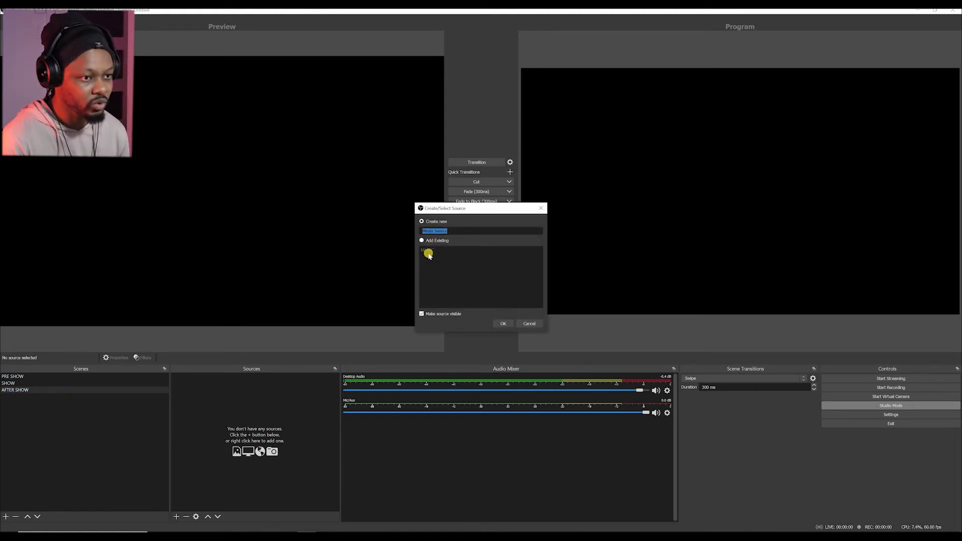
pyautogui.write('Af')
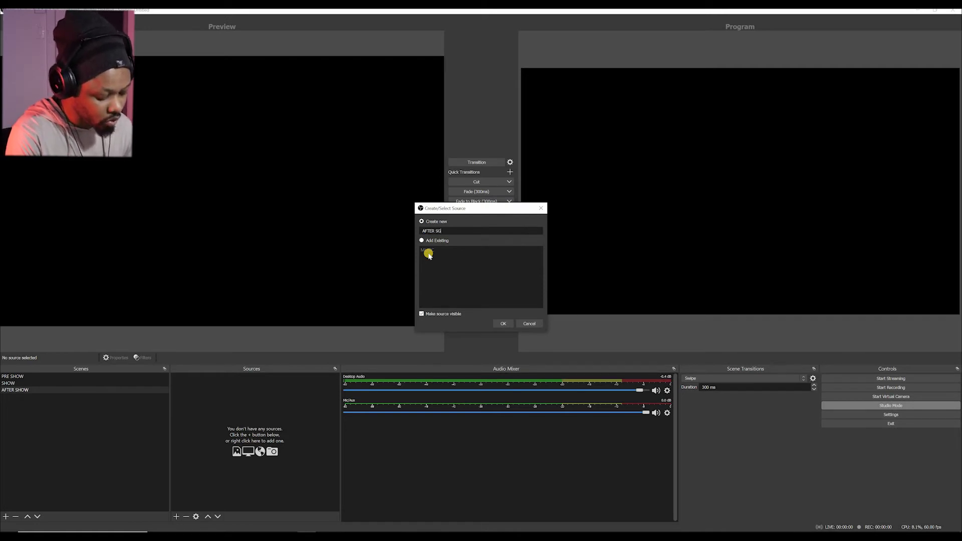
pyautogui.write('TER SHOW MUSIC')
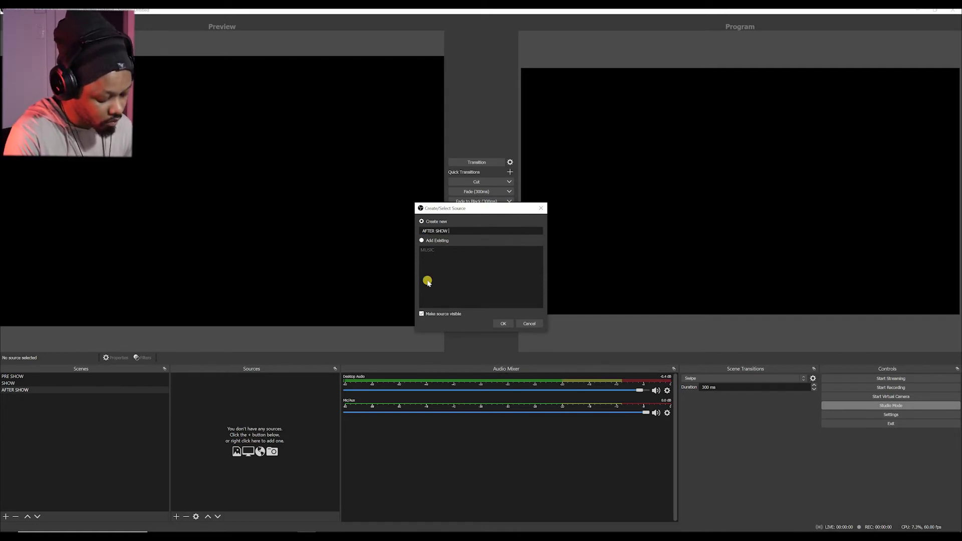
pyautogui.click(501, 325)
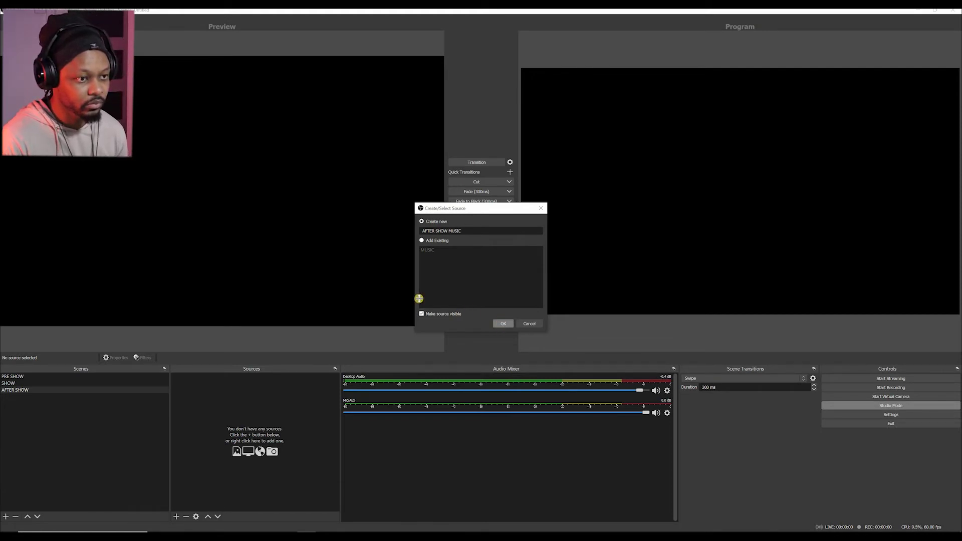
pyautogui.click(503, 323)
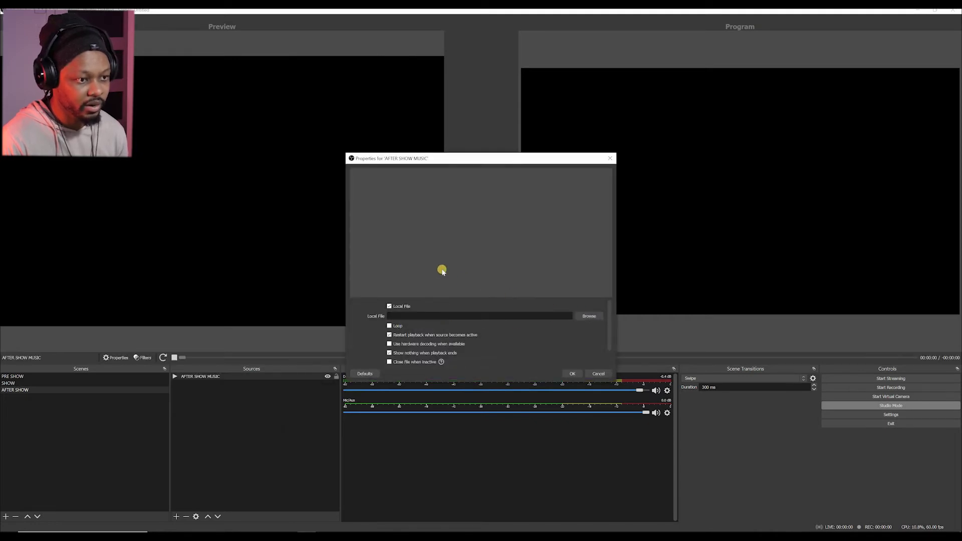
# - Load the "Where We Wanna Go" track from New folder on the Desktop into AFTER SHOW MUSIC and accept the properties
pyautogui.click(590, 317)
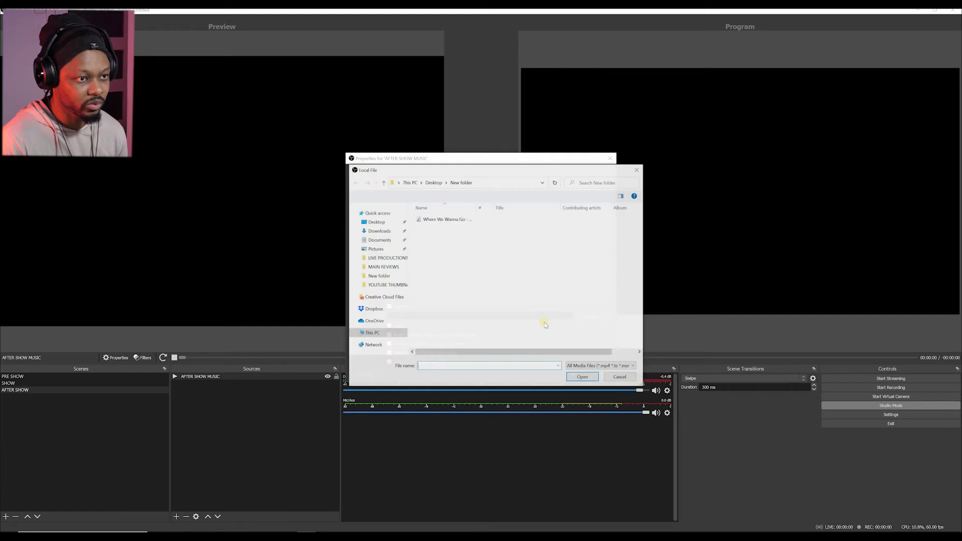
pyautogui.press('Down')
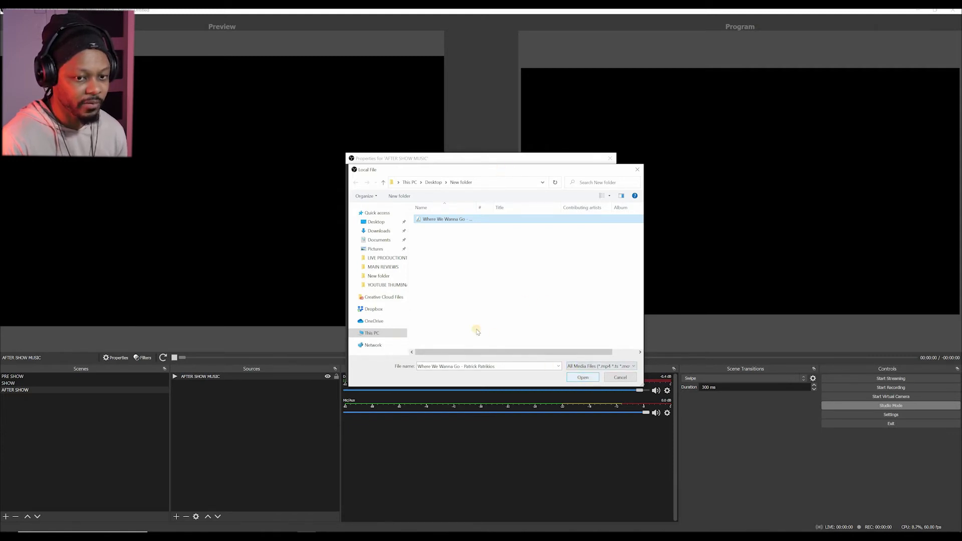
pyautogui.press('Return')
pyautogui.press('Return')
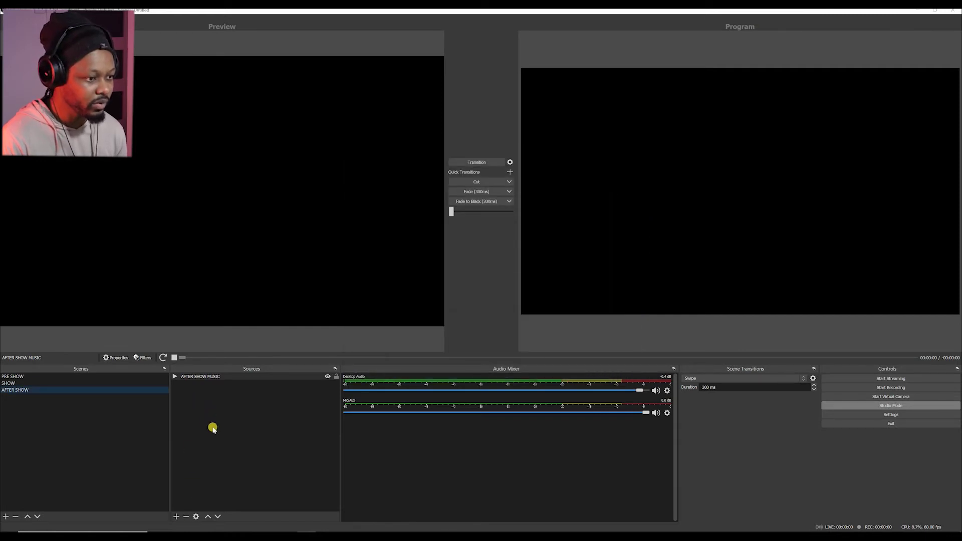
# - Add a new image source named AFTER SHOW IMAGE to the AFTER SHOW scene
pyautogui.click(176, 517)
pyautogui.press('c')
pyautogui.press('Down')
pyautogui.press('Down')
pyautogui.press('Down')
pyautogui.press('Return')
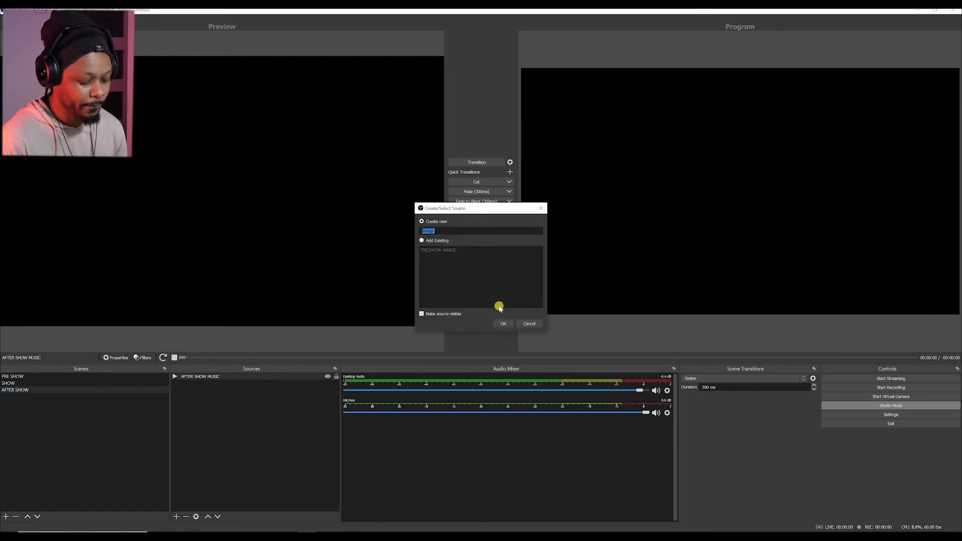
pyautogui.write('AFTER SHO')
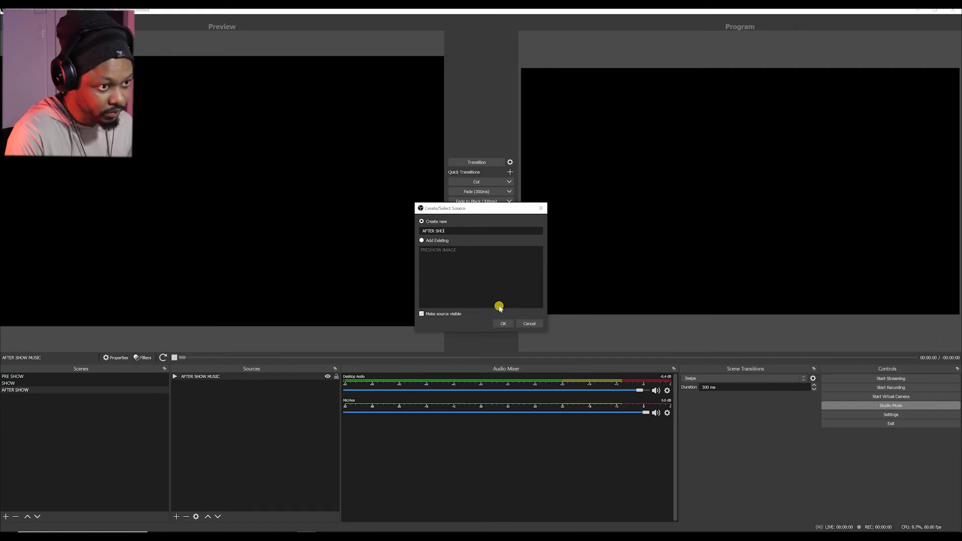
pyautogui.write('W IMAGE')
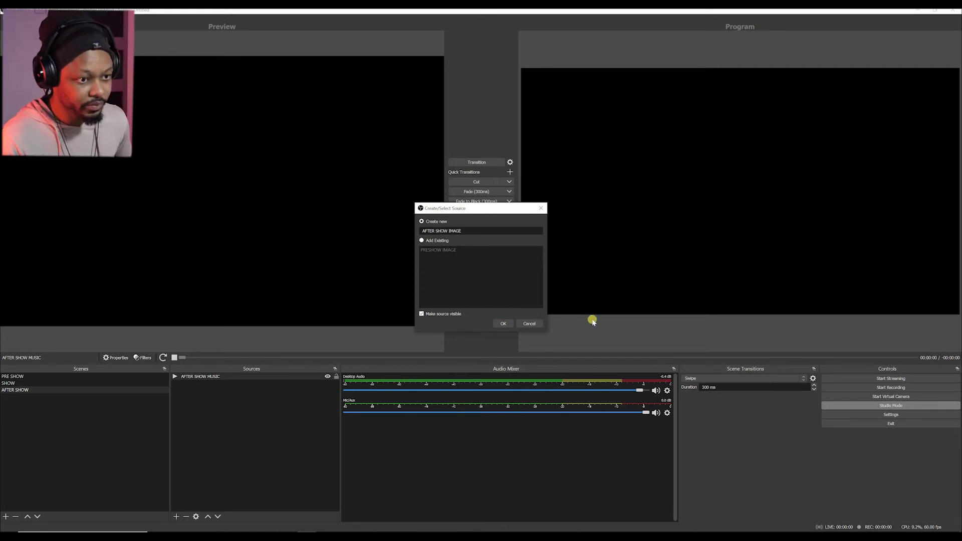
pyautogui.press('Return')
# - Load mountains-5995081.jpg from New folder on the Desktop as the AFTER SHOW IMAGE picture and accept the properties
pyautogui.press('space')
pyautogui.press('Down')
pyautogui.click(569, 378)
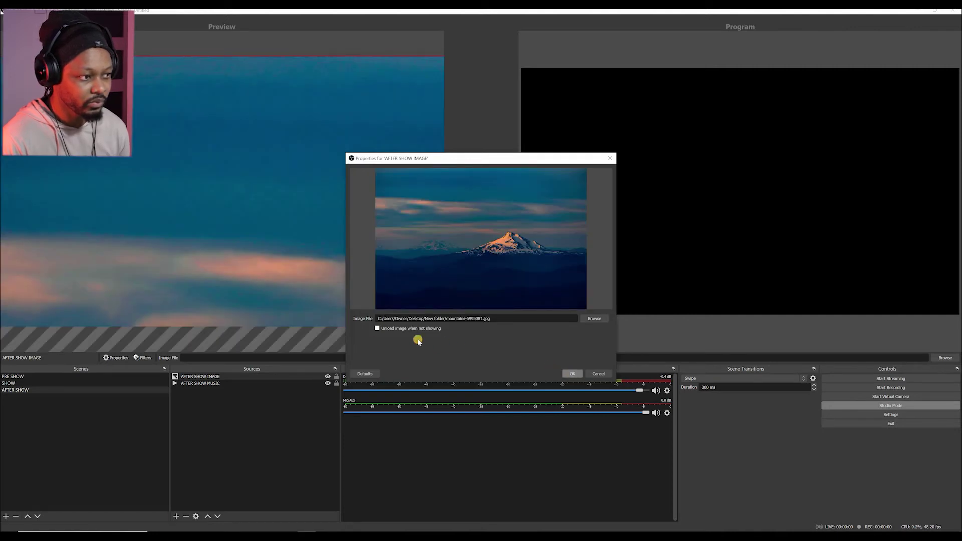
pyautogui.press('Return')
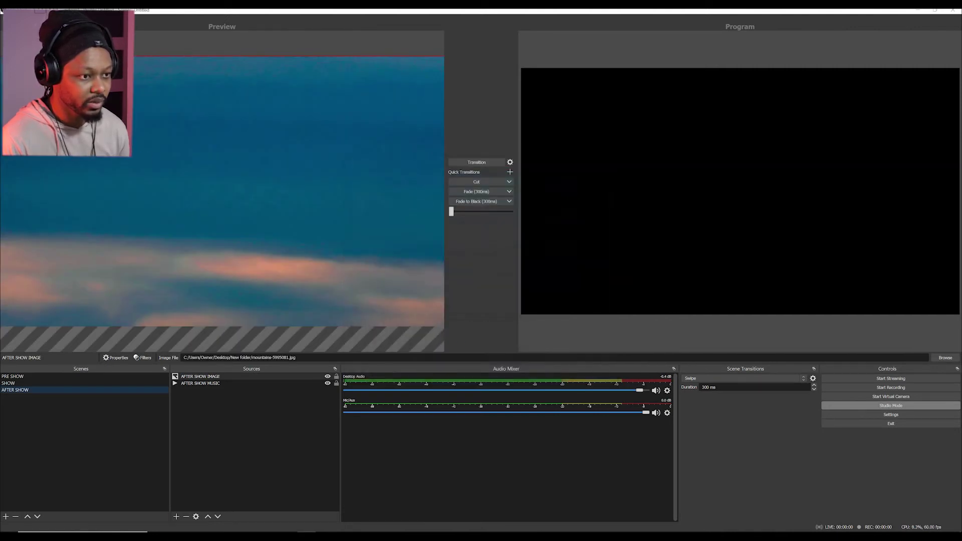
# - Reposition and scale the AFTER SHOW IMAGE in the preview so the whole mountain picture fits the canvas
pyautogui.moveTo(183, 191); pyautogui.dragTo(256, 189)
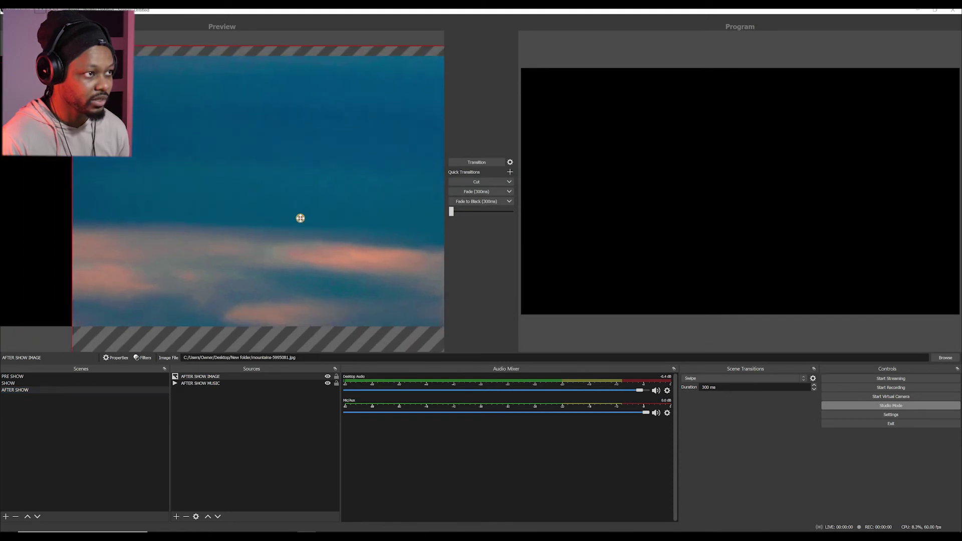
pyautogui.moveTo(91, 50); pyautogui.dragTo(202, 138)
pyautogui.moveTo(274, 183); pyautogui.dragTo(447, 328)
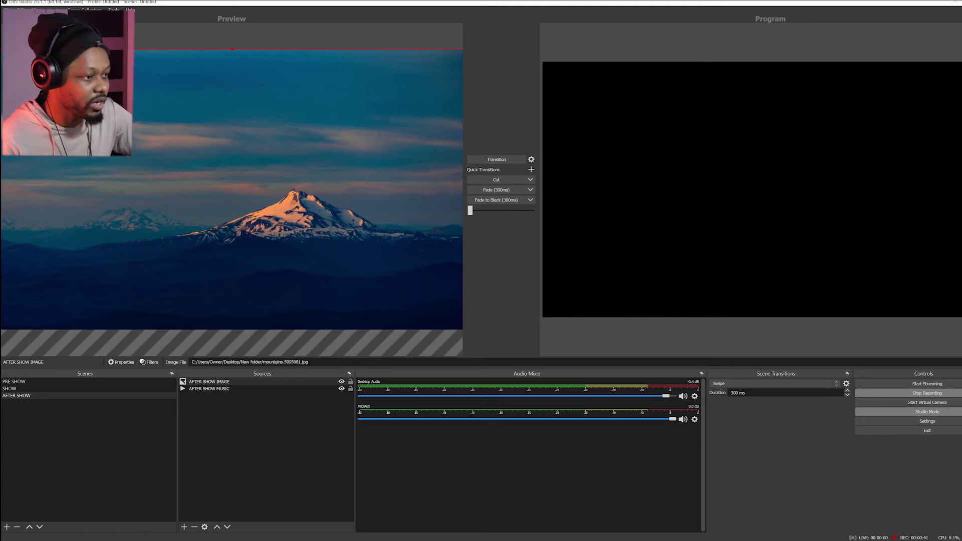
# - Send the PRE SHOW scene to the program output with a Cut, followed by the SHOW scene with Fade (300ms)
pyautogui.click(14, 381)
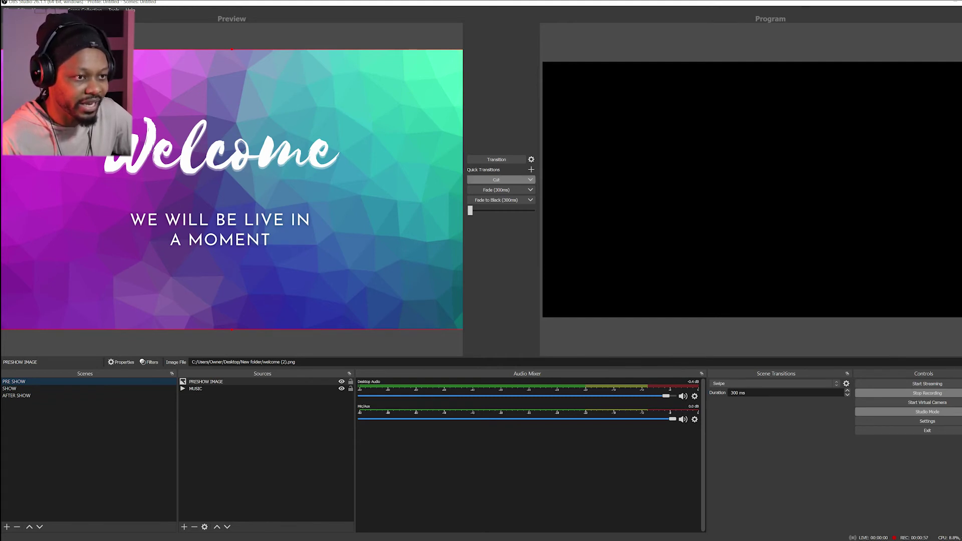
pyautogui.click(496, 180)
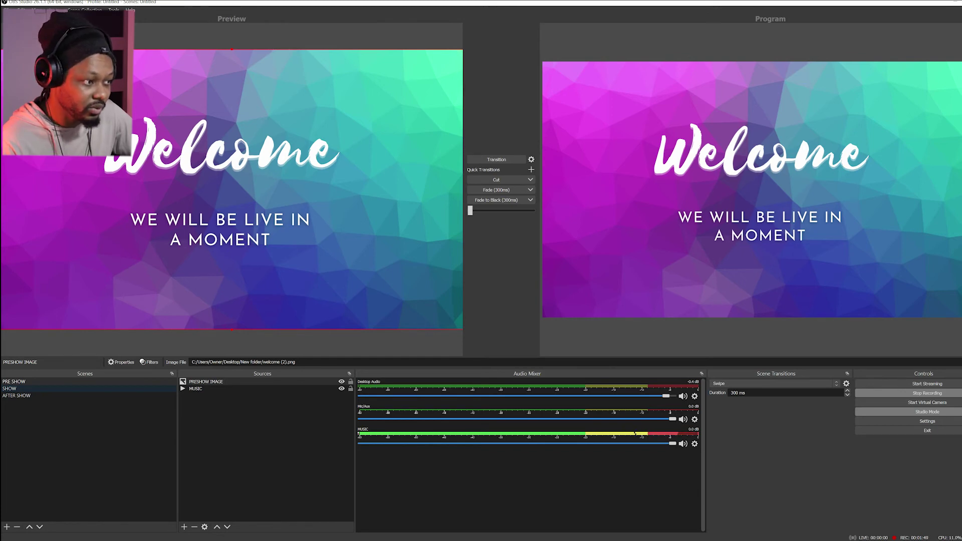
pyautogui.click(9, 388)
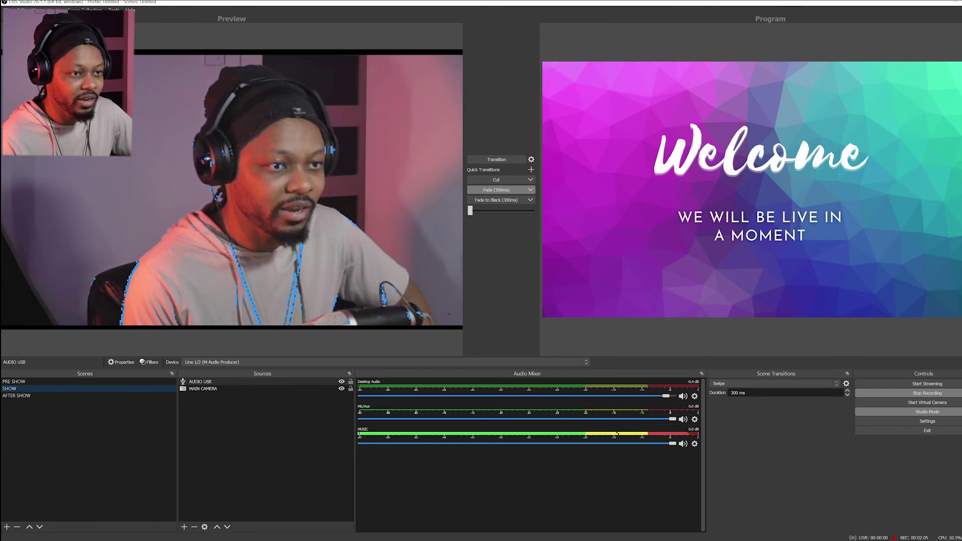
pyautogui.click(496, 190)
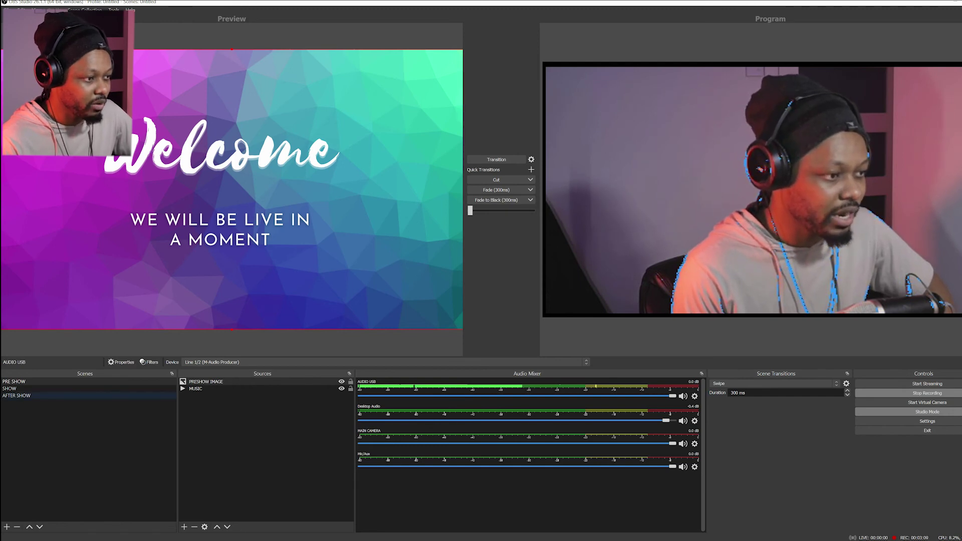
# - Add a new Text (GDI+) source named AFTER SHOW TEXT to the AFTER SHOW scene
pyautogui.click(17, 395)
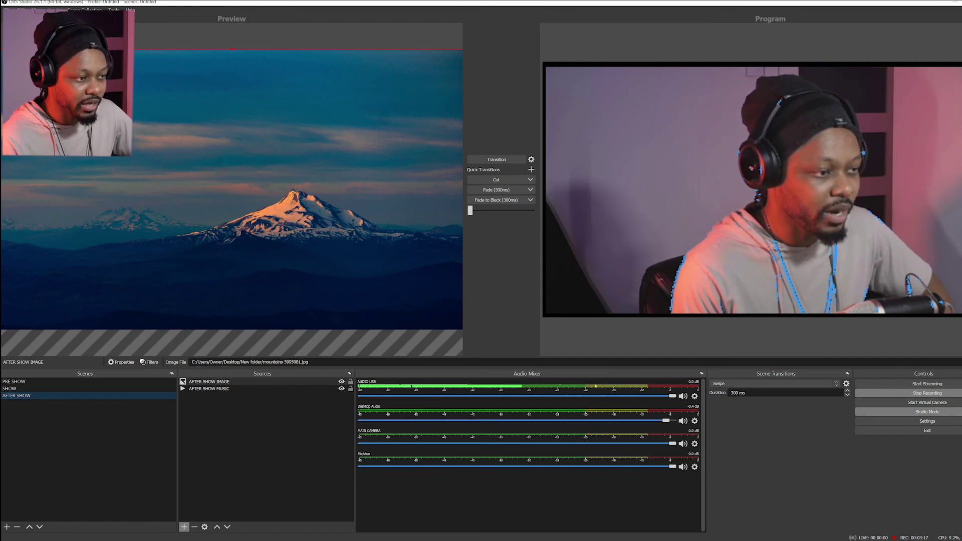
pyautogui.click(184, 526)
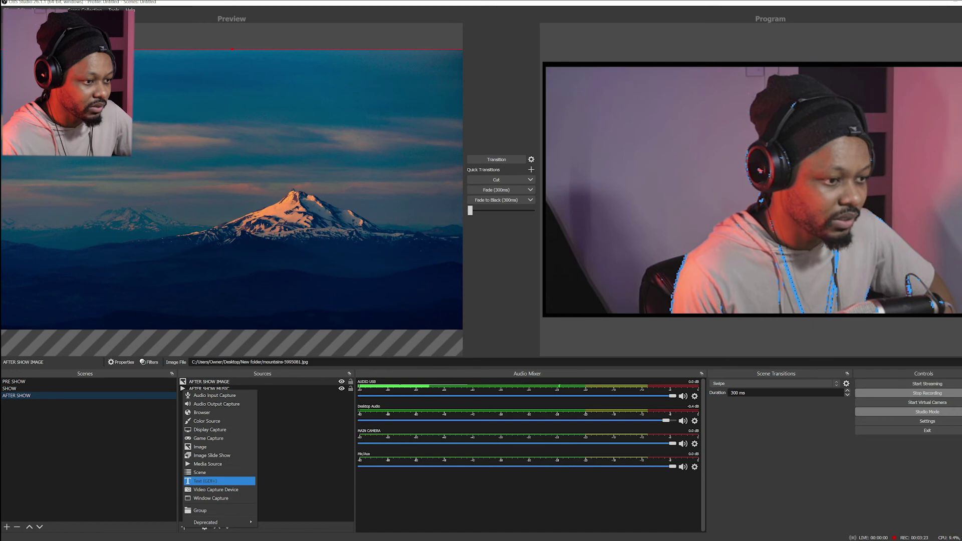
pyautogui.click(206, 481)
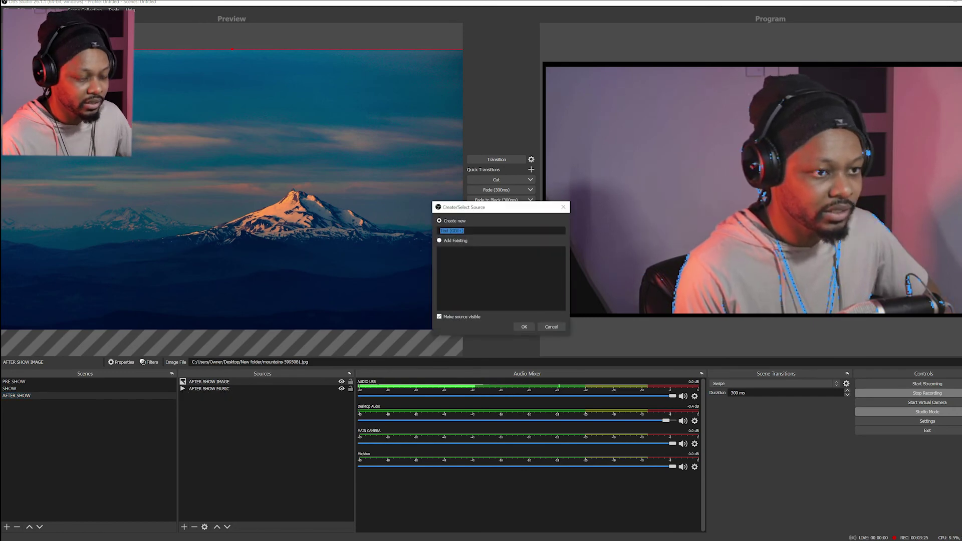
pyautogui.write('AFTER ')
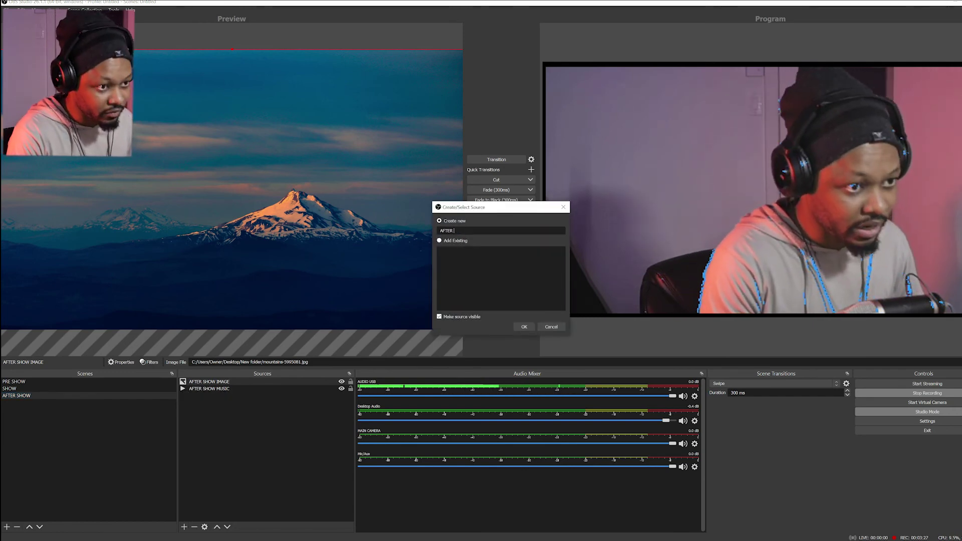
pyautogui.write('SHOW TEXT')
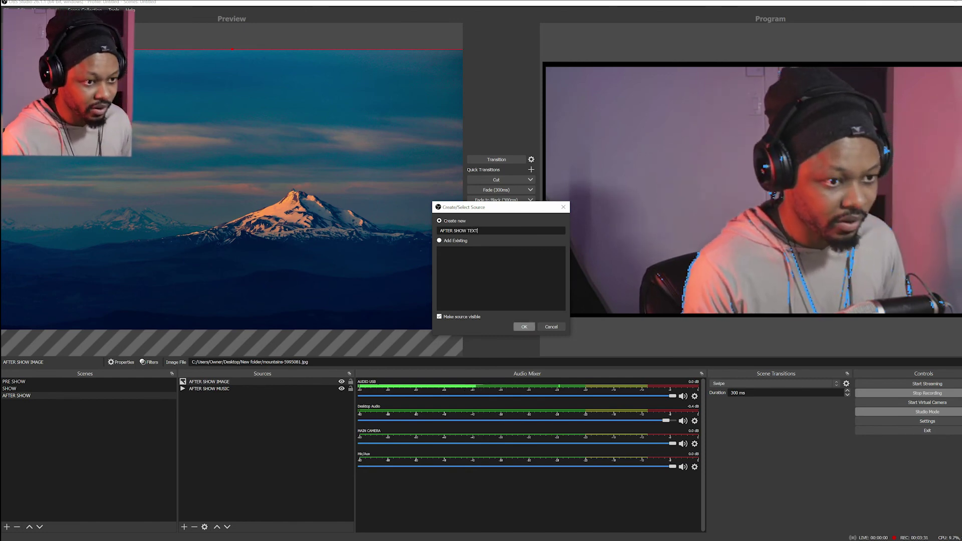
pyautogui.click(524, 327)
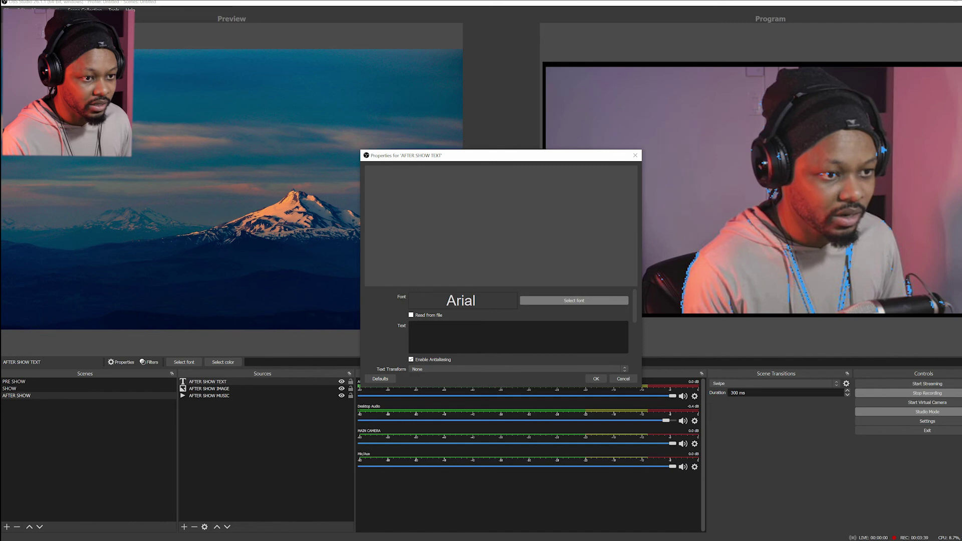
# - Set the AFTER SHOW TEXT font to Antonio Regular, enter THANKS FOR WATCHING as its text and accept the properties
pyautogui.click(574, 300)
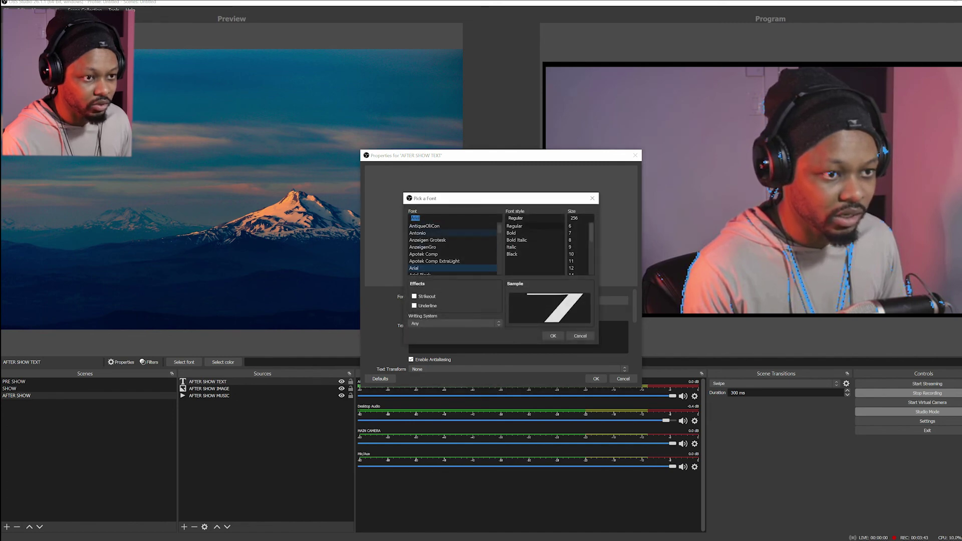
pyautogui.click(418, 233)
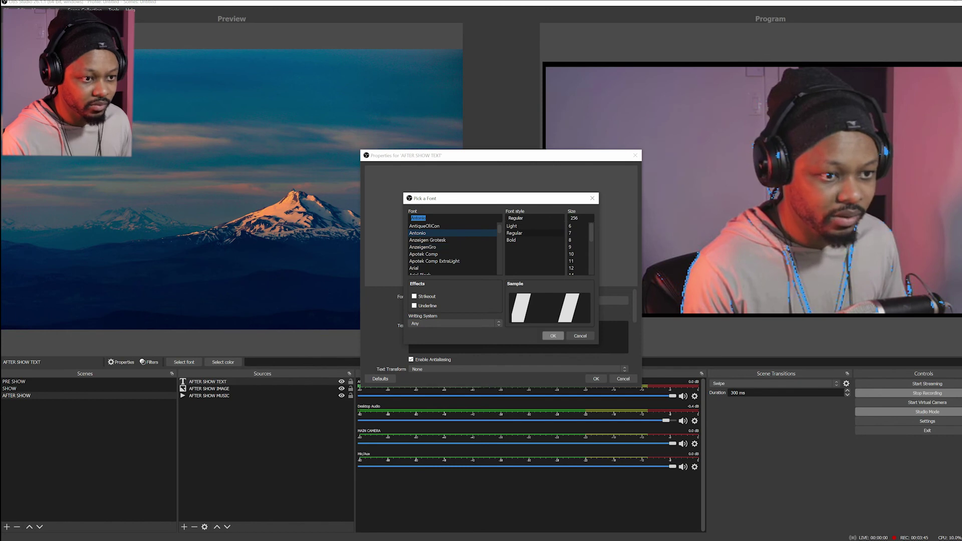
pyautogui.click(553, 336)
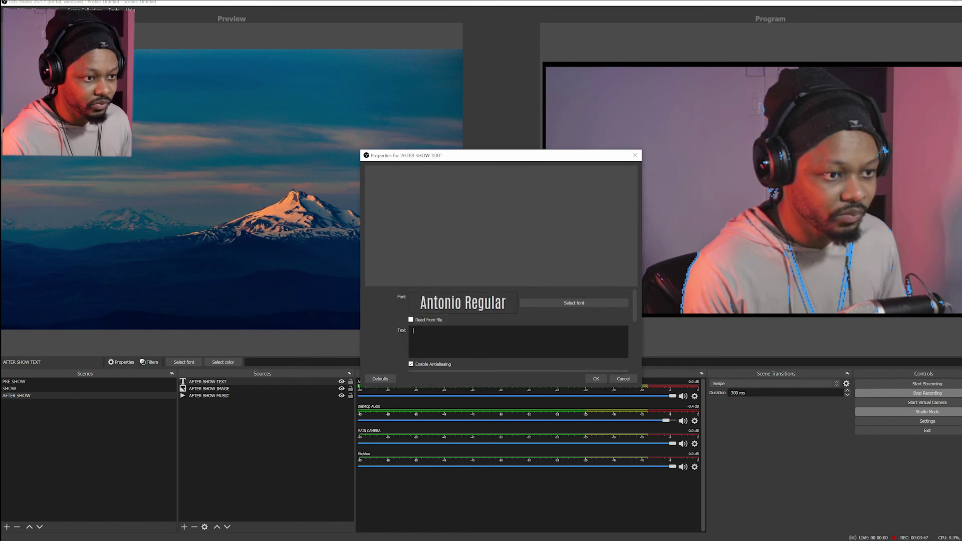
pyautogui.write('THAN')
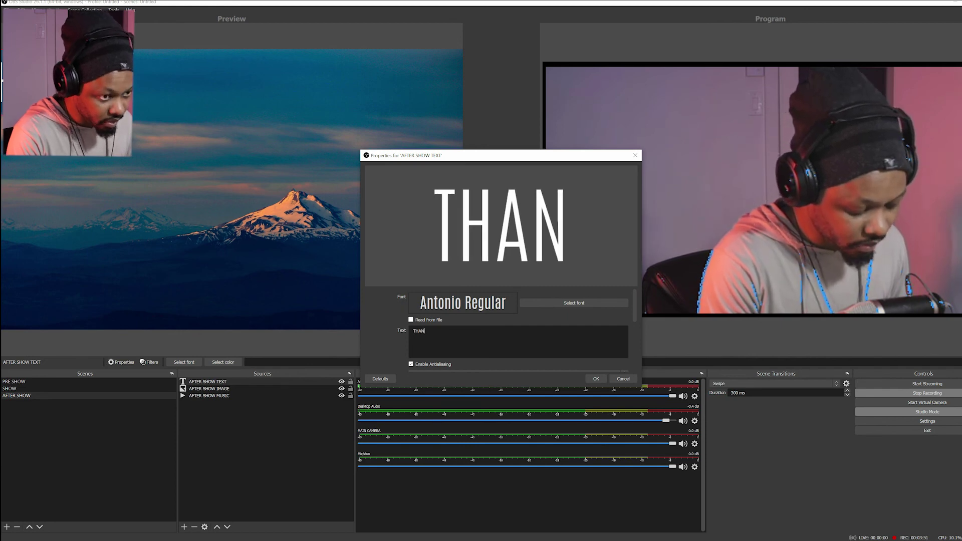
pyautogui.write('KS FOR W')
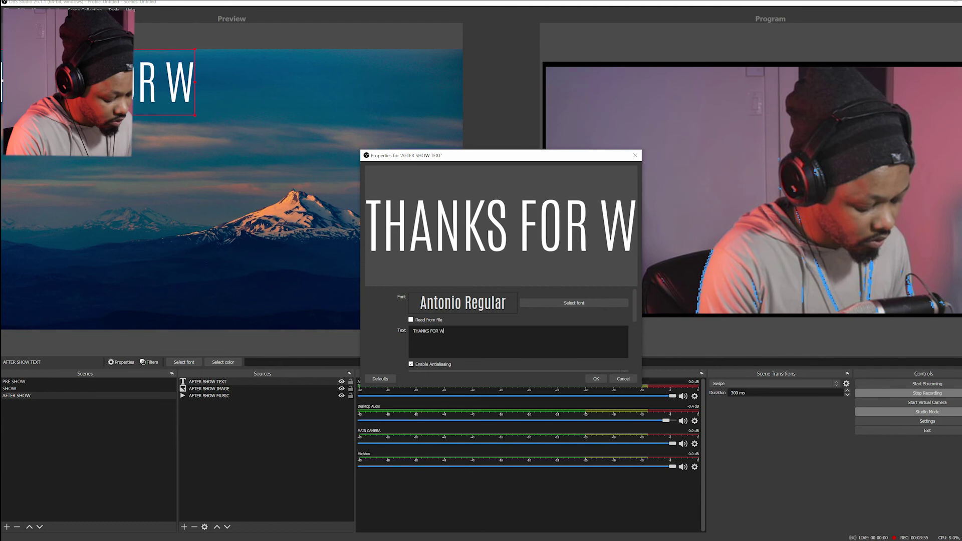
pyautogui.write('ATCHING')
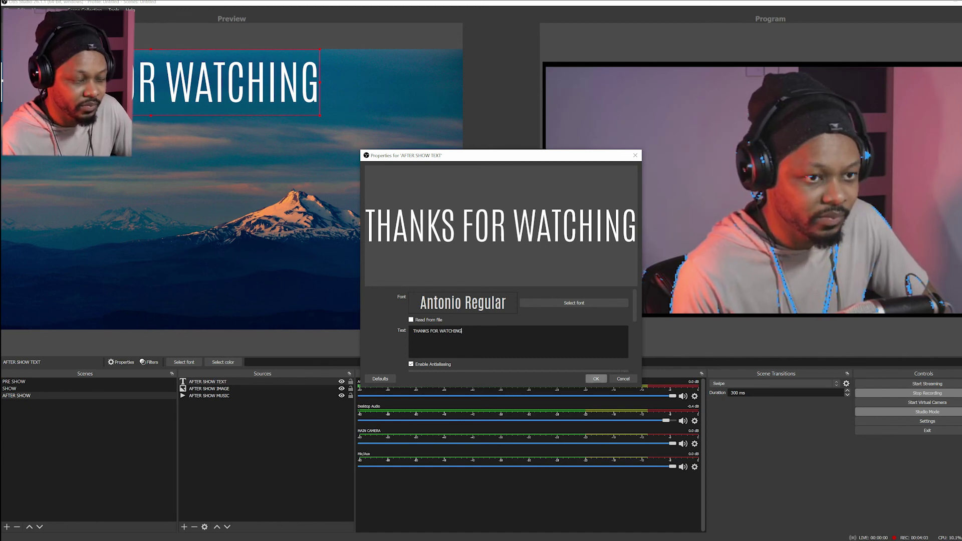
pyautogui.click(596, 378)
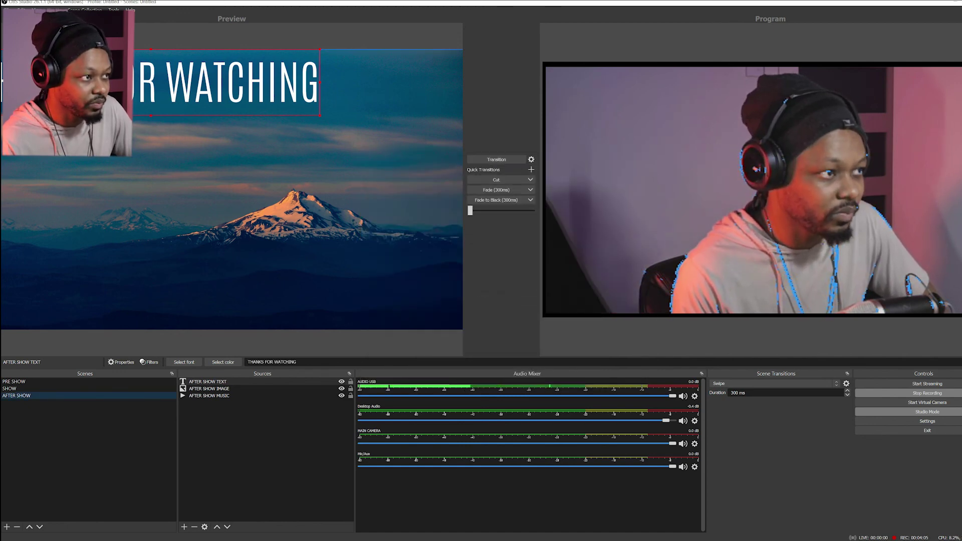
# - Move the THANKS FOR WATCHING text to the middle of the mountain picture and review its properties without changing them
pyautogui.moveTo(226, 82); pyautogui.dragTo(214, 196)
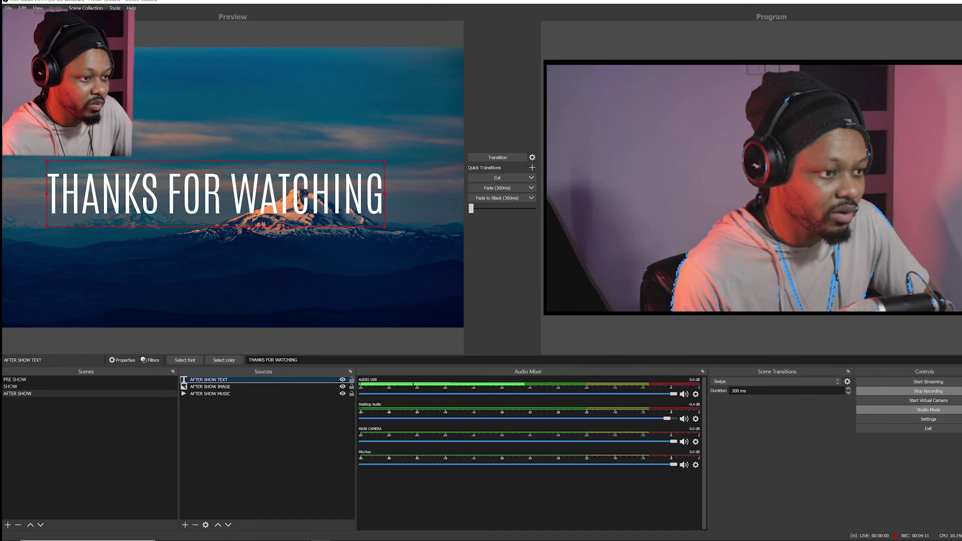
pyautogui.rightClick(235, 380)
pyautogui.click(251, 375)
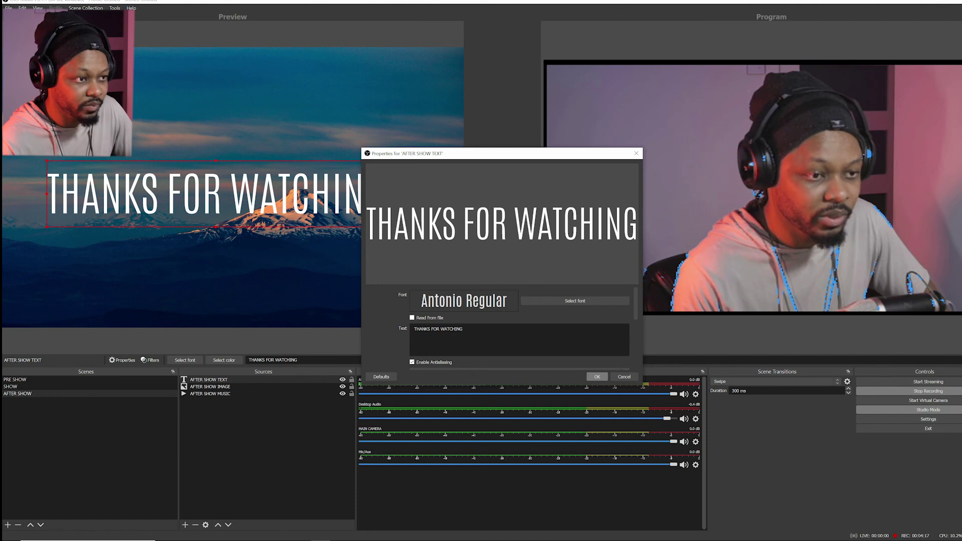
pyautogui.click(597, 377)
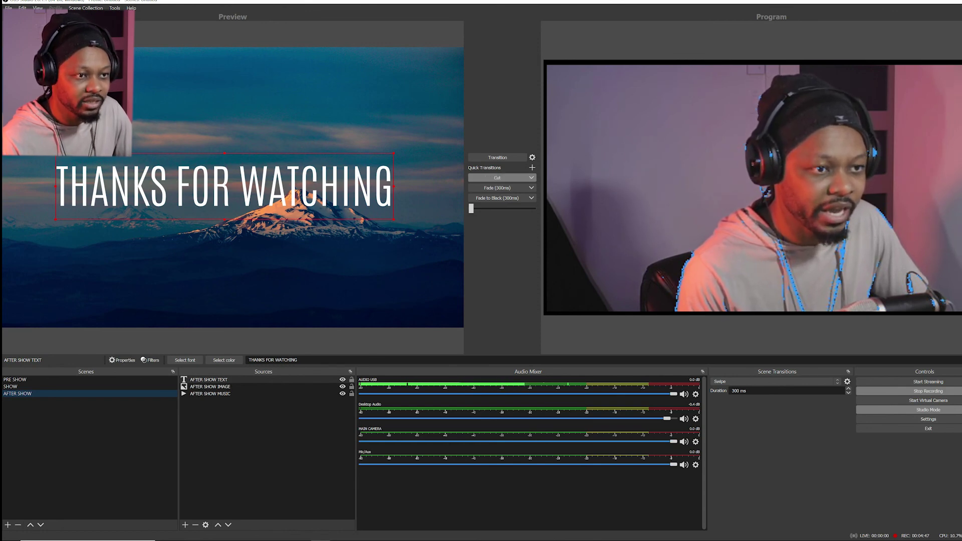
# - Send the AFTER SHOW scene to the program output with a Cut
pyautogui.click(497, 178)
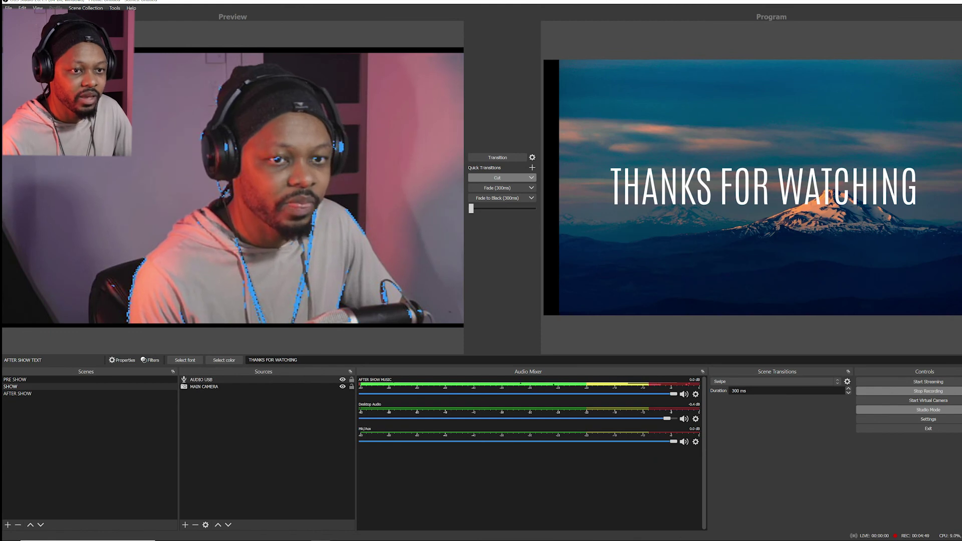